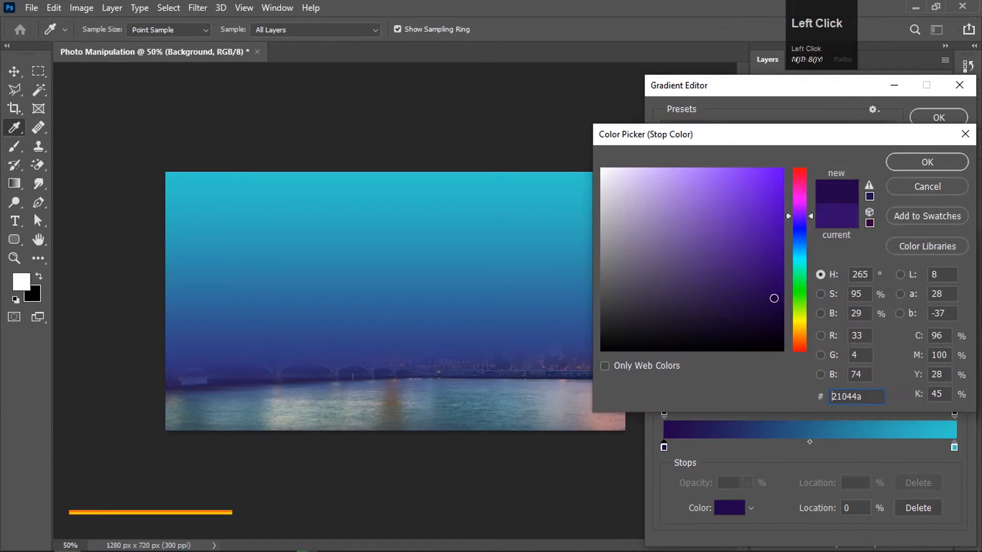
# Step: Set the sky gradient's stops to dark purple #21044a and dark teal, and reverse the gradient
pyautogui.press('Return')
pyautogui.doubleClick(954, 448)
pyautogui.click(769, 305)
pyautogui.press('Return')
pyautogui.click(938, 117)
pyautogui.click(803, 372)
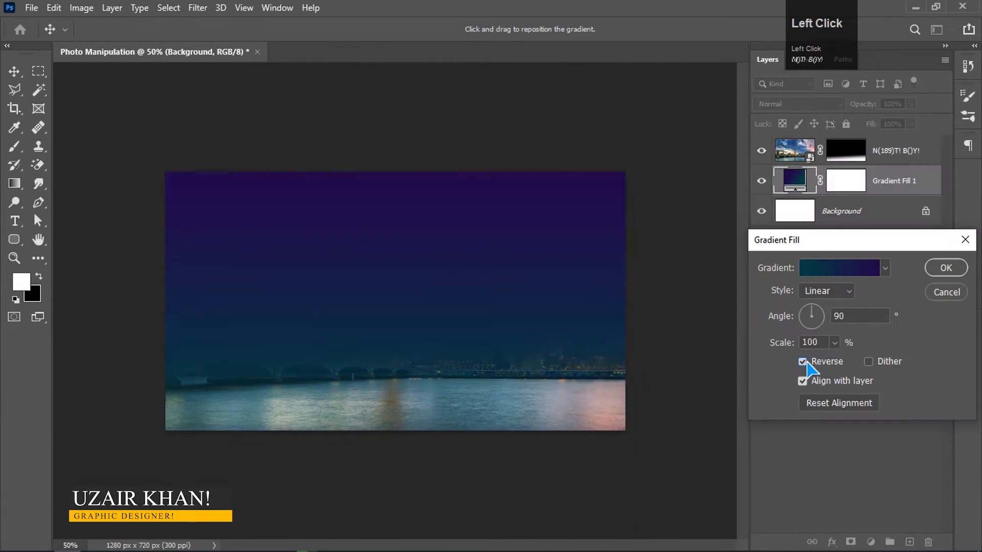
# Step: Recolor the gradient's teal stop to blue and make the fill radial at 144% scale
pyautogui.click(833, 274)
pyautogui.doubleClick(954, 447)
pyautogui.click(798, 230)
pyautogui.moveTo(768, 305); pyautogui.dragTo(799, 161)
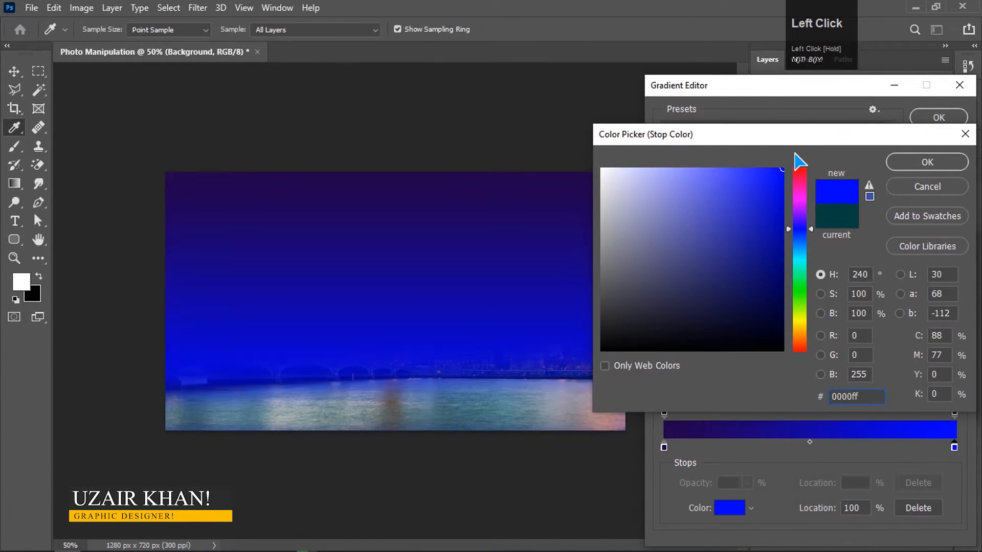
pyautogui.press('Return')
pyautogui.click(938, 118)
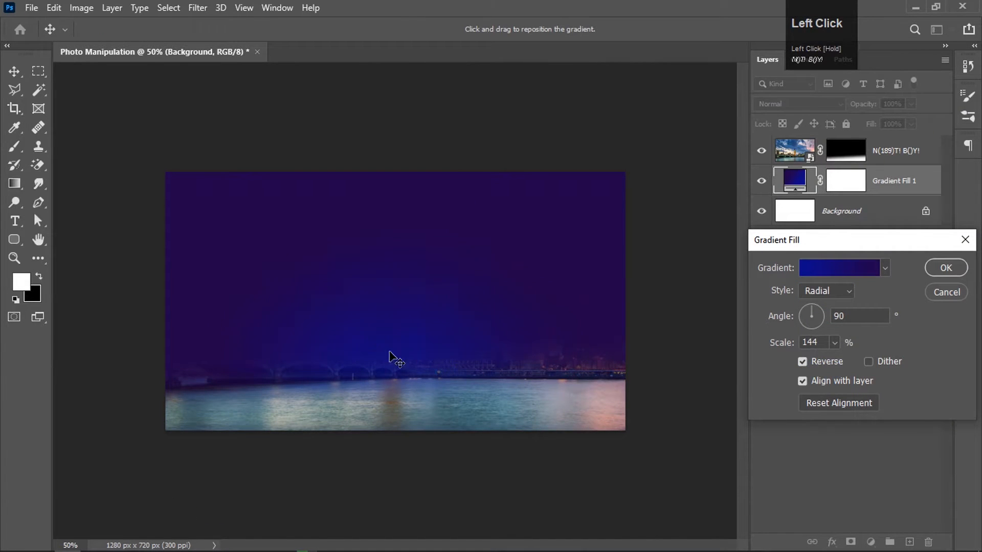
pyautogui.hotkey('ctrl', '0')
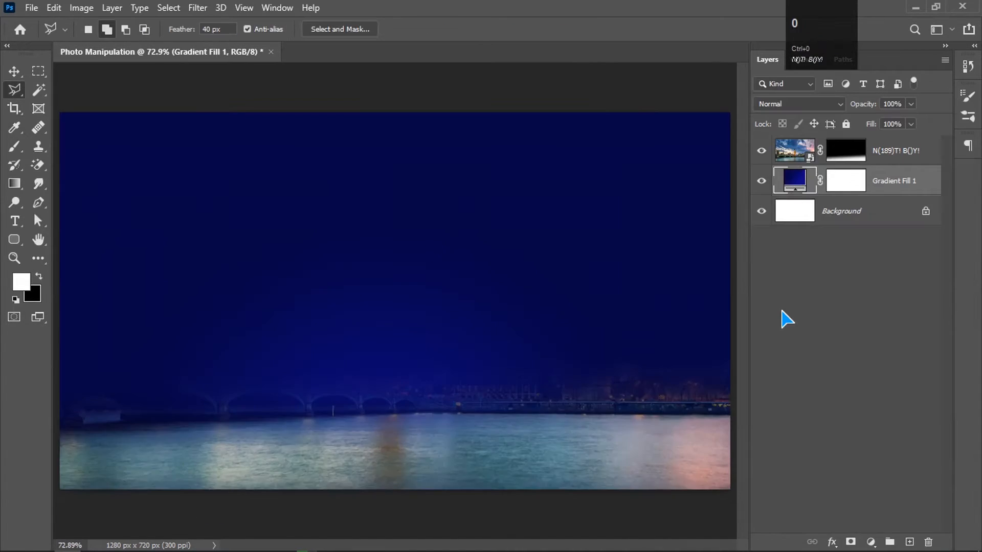
# Step: Paint on the river photo's layer mask with a 300 px Soft Round brush to fade its skyline
pyautogui.click(845, 150)
pyautogui.click(104, 31)
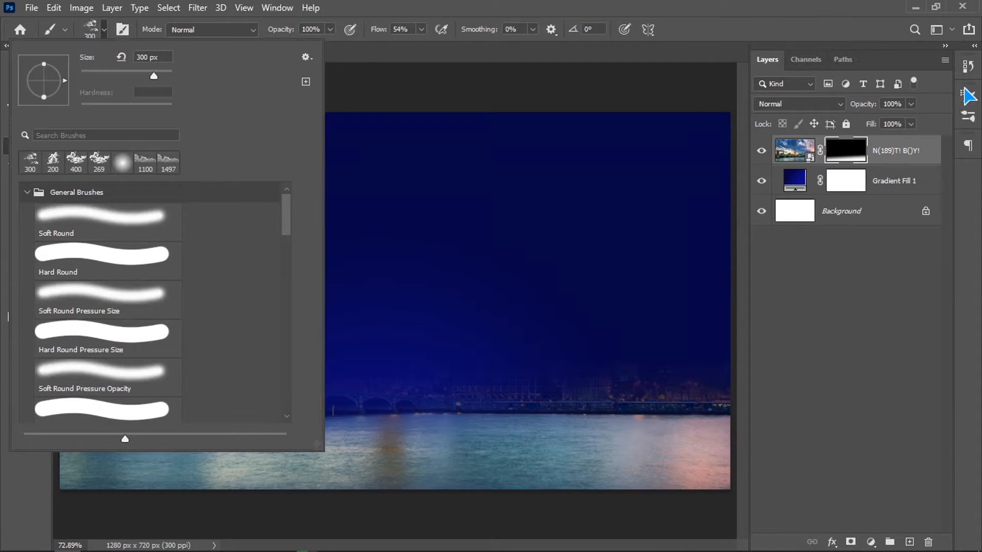
pyautogui.click(967, 116)
pyautogui.moveTo(946, 313); pyautogui.dragTo(946, 382)
pyautogui.click(702, 205)
pyautogui.click(104, 32)
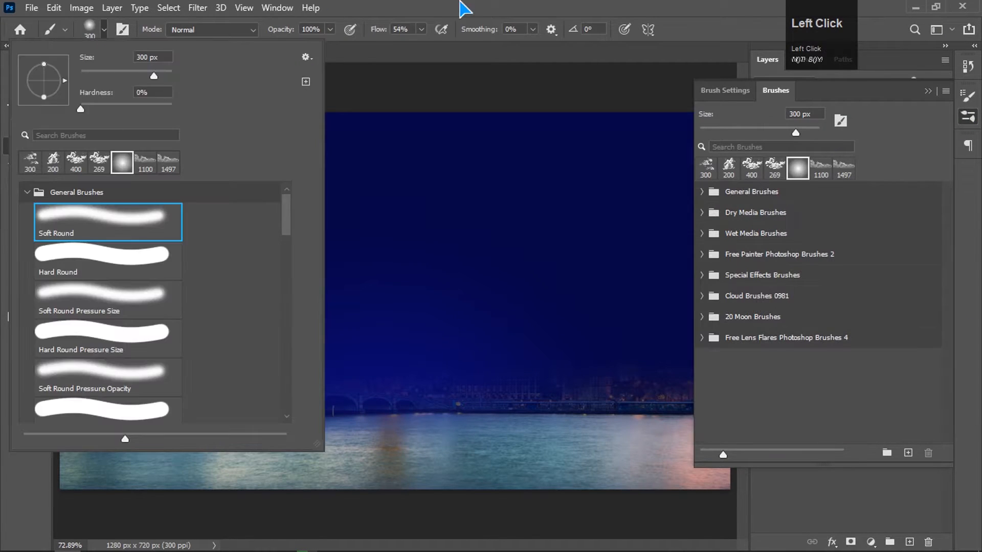
pyautogui.click(330, 9)
pyautogui.moveTo(716, 390); pyautogui.dragTo(440, 390)
pyautogui.click(115, 427)
# Step: Enlarge and reposition the river photo so the water fills the lower part, and brush its mask along the horizon
pyautogui.hotkey('ctrl', '-')
pyautogui.hotkey('ctrl', '-')
pyautogui.hotkey('ctrl', 't')
pyautogui.moveTo(626, 430); pyautogui.dragTo(757, 482)
pyautogui.moveTo(547, 378); pyautogui.dragTo(519, 327)
pyautogui.moveTo(739, 443); pyautogui.dragTo(742, 435)
pyautogui.moveTo(611, 411); pyautogui.dragTo(614, 416)
pyautogui.press('Return')
pyautogui.hotkey('ctrl', '0')
pyautogui.moveTo(531, 404); pyautogui.dragTo(69, 293)
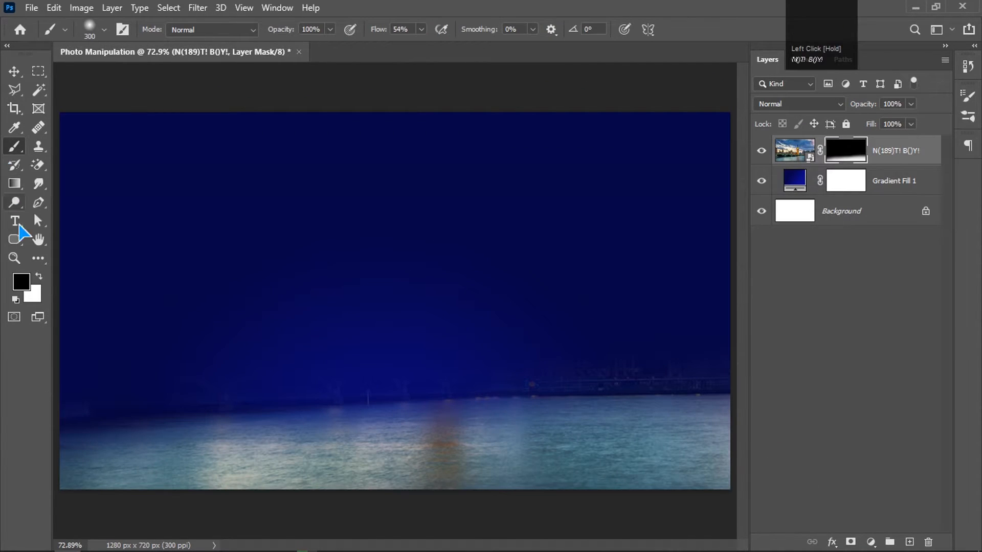
# Step: On a new layer named Moon, stamp a large half moon with a moon brush at 401 px and 82% flow
pyautogui.click(909, 542)
pyautogui.click(9, 149)
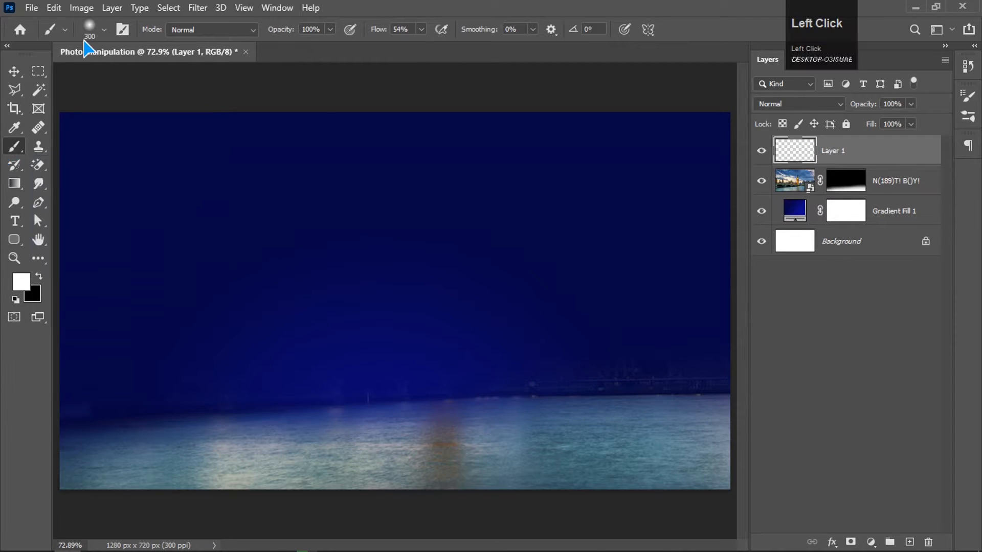
pyautogui.click(103, 34)
pyautogui.click(23, 193)
pyautogui.moveTo(286, 226); pyautogui.dragTo(283, 336)
pyautogui.click(138, 373)
pyautogui.click(485, 2)
pyautogui.click(104, 32)
pyautogui.moveTo(167, 75); pyautogui.dragTo(158, 76)
pyautogui.click(331, 132)
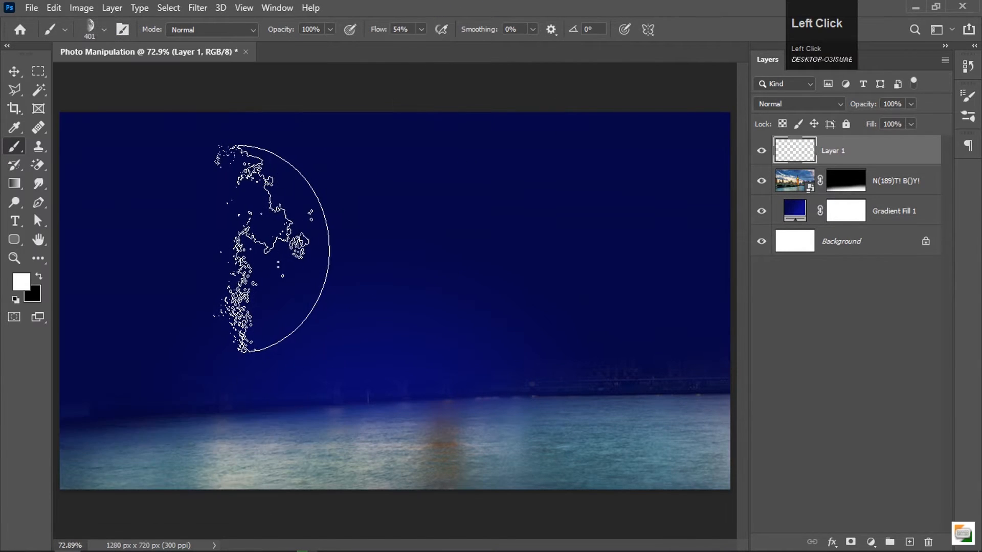
pyautogui.moveTo(421, 29); pyautogui.dragTo(423, 38)
pyautogui.click(252, 251)
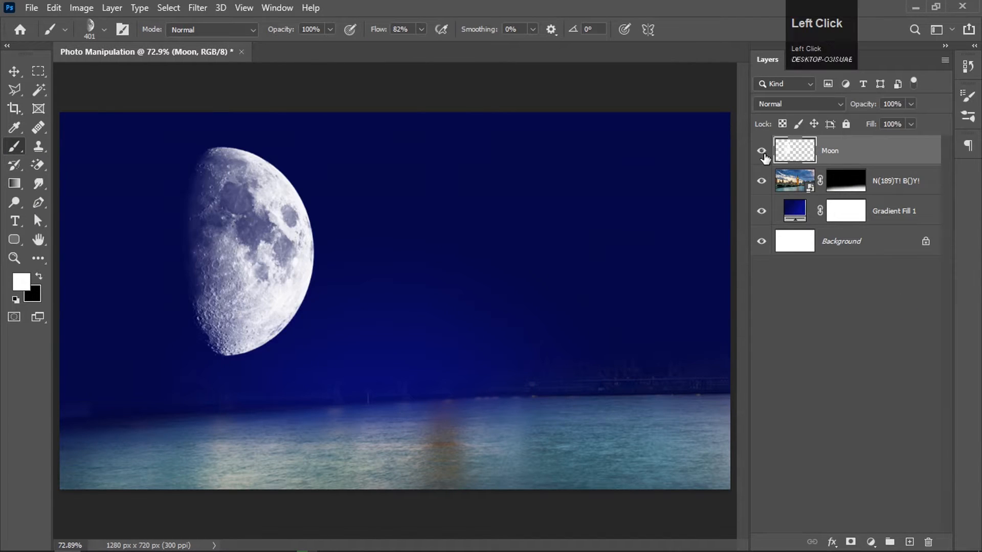
# Step: Set the river photo layer's blend mode to Luminosity
pyautogui.click(900, 184)
pyautogui.click(798, 104)
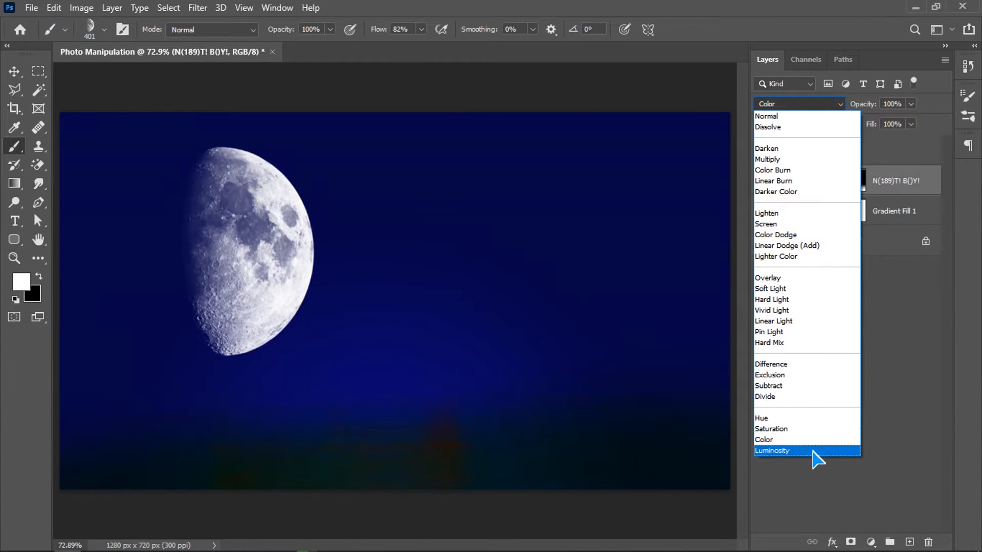
pyautogui.click(772, 451)
# Step: Add a new layer above the moon and choose a wide cloud bank brush at 1500 px
pyautogui.hotkey('ctrl', '-')
pyautogui.click(908, 542)
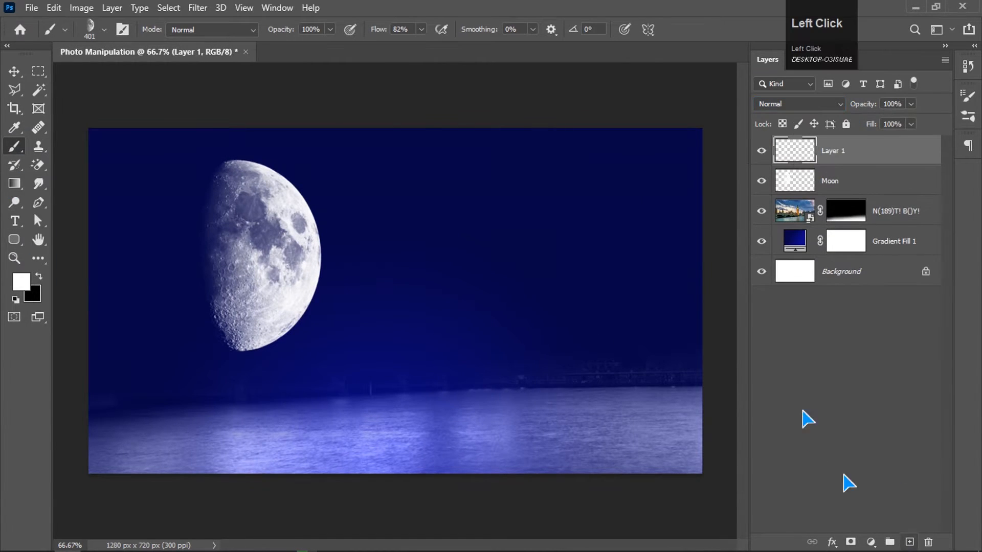
pyautogui.click(104, 31)
pyautogui.moveTo(287, 330); pyautogui.dragTo(287, 225)
pyautogui.click(27, 294)
pyautogui.click(27, 297)
pyautogui.moveTo(286, 266); pyautogui.dragTo(286, 352)
pyautogui.click(109, 337)
pyautogui.click(108, 377)
pyautogui.click(109, 412)
pyautogui.click(108, 266)
pyautogui.click(812, 345)
pyautogui.press('[')
pyautogui.press('[')
pyautogui.press('[')
pyautogui.press('[')
pyautogui.press('[')
pyautogui.press('[')
pyautogui.press('[')
pyautogui.press('[')
pyautogui.press('[')
pyautogui.press('[')
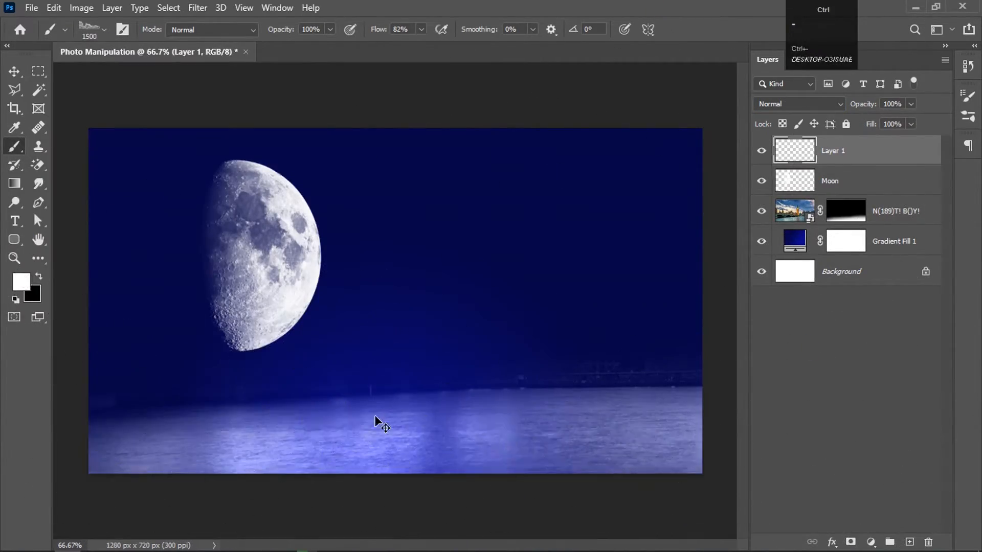
# Step: Try stamping the cloud bank over the middle of the picture
pyautogui.hotkey('ctrl', '-')
pyautogui.click(403, 368)
pyautogui.click(332, 363)
pyautogui.hotkey('ctrl', '+')
pyautogui.hotkey('ctrl', '0')
pyautogui.hotkey('ctrl', 'z')
pyautogui.hotkey('ctrl', 'z')
# Step: Stamp the cloud bank along the bottom edge of the picture and compare it with the layer hidden
pyautogui.click(371, 450)
pyautogui.click(493, 488)
pyautogui.click(761, 150)
pyautogui.click(762, 151)
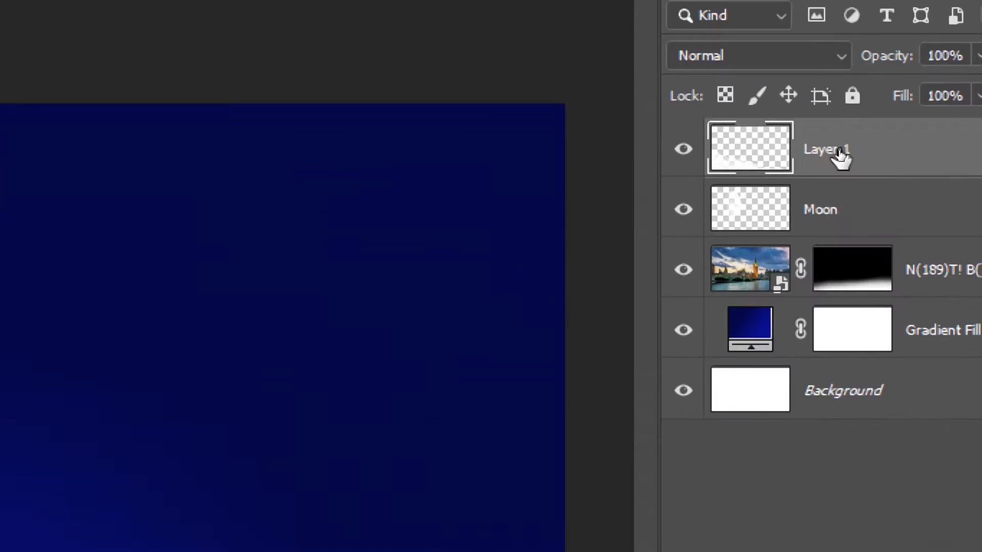
# Step: Rename the cloud bank's layer as Clouds
pyautogui.doubleClick(833, 151)
pyautogui.write('Cl')
pyautogui.write('ouds')
pyautogui.press('Return')
# Step: Rotate, enlarge and shift the cloud bank so it spans the picture's lower edge
pyautogui.moveTo(637, 436); pyautogui.dragTo(642, 415)
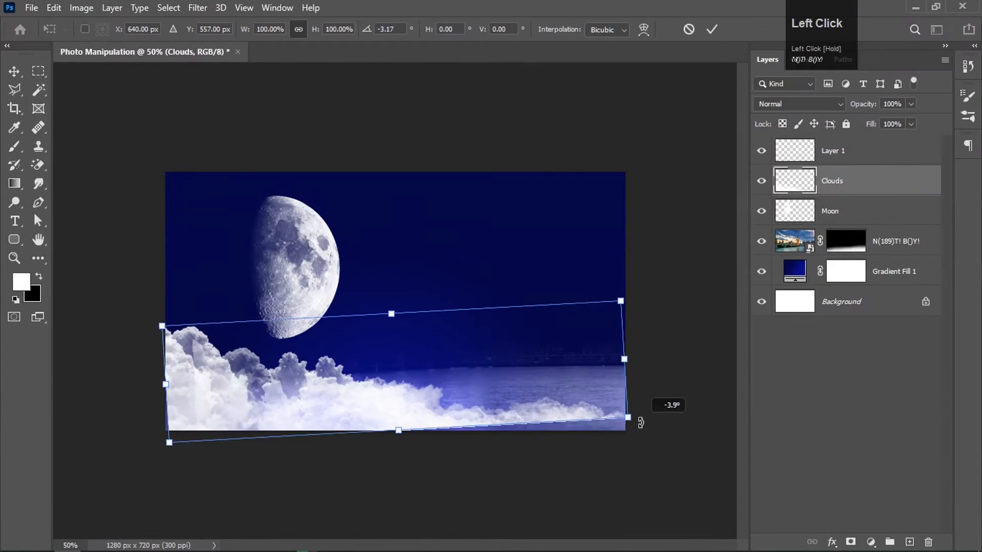
pyautogui.moveTo(625, 413); pyautogui.dragTo(733, 449)
pyautogui.moveTo(398, 394); pyautogui.dragTo(372, 397)
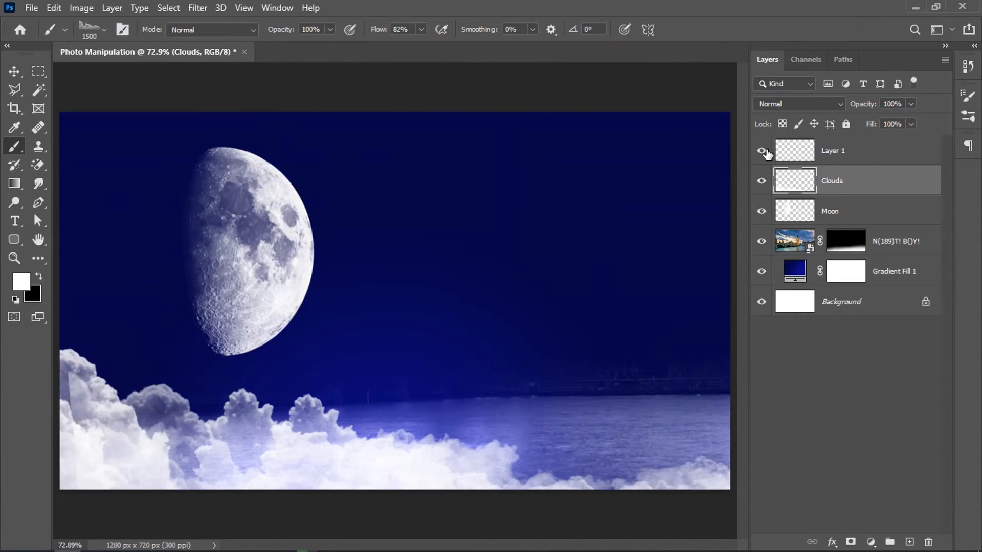
# Step: Try stamping a cloud in the sky on Layer 1 with the Cloud 10 brush
pyautogui.click(835, 152)
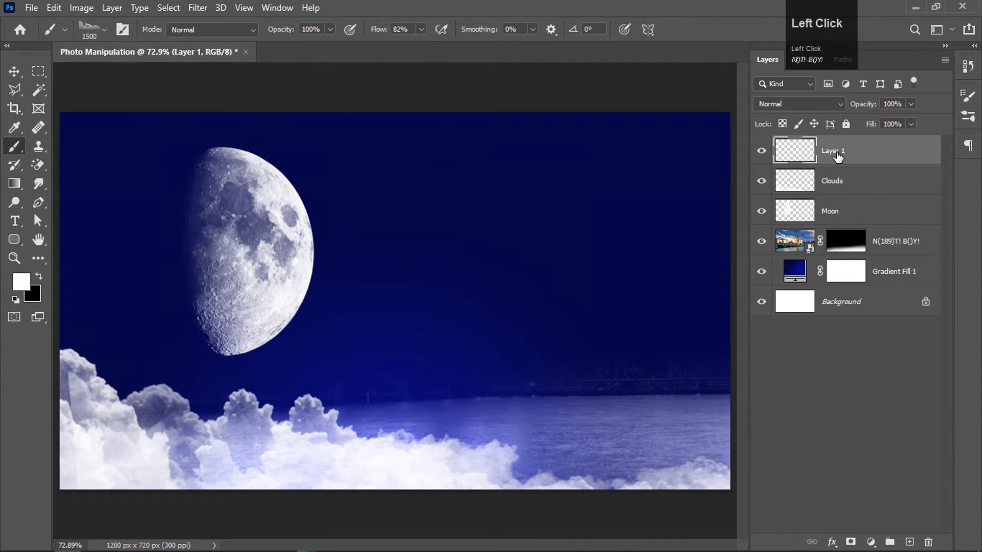
pyautogui.click(964, 147)
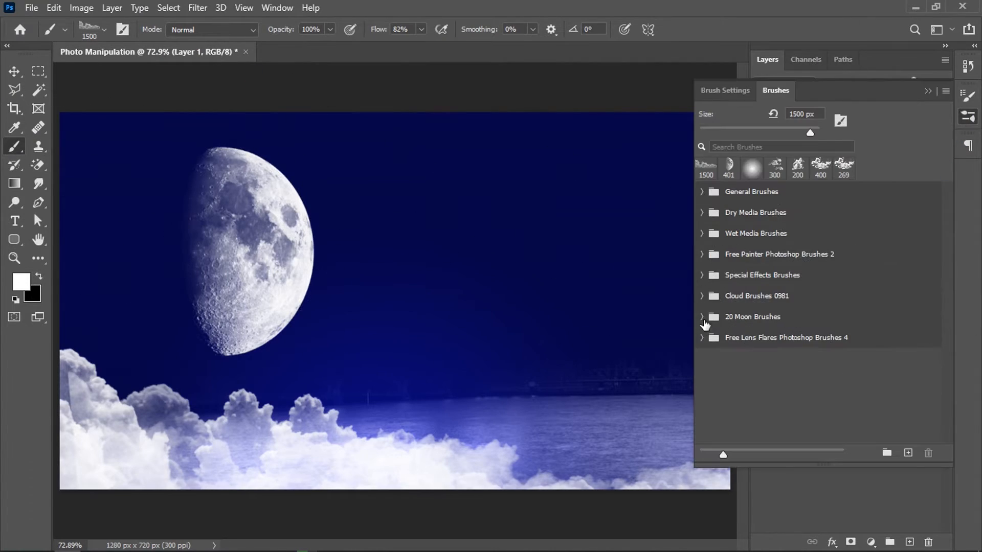
pyautogui.click(701, 296)
pyautogui.click(869, 415)
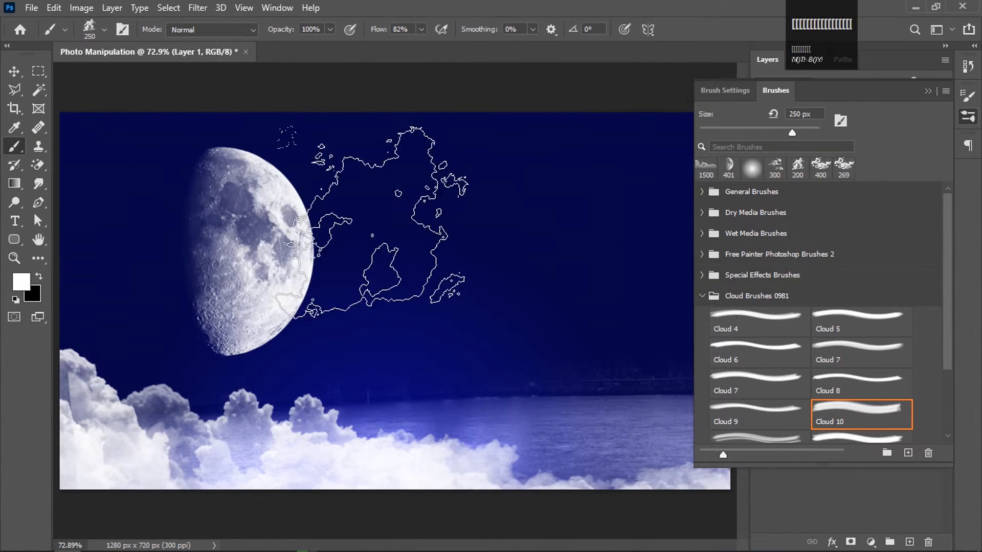
pyautogui.click(531, 223)
pyautogui.hotkey('ctrl', 'z')
# Step: Stamp a 200 px cloud in the sky's upper right corner and a 400 px cloud across the moon's left side
pyautogui.moveTo(863, 93); pyautogui.dragTo(920, 227)
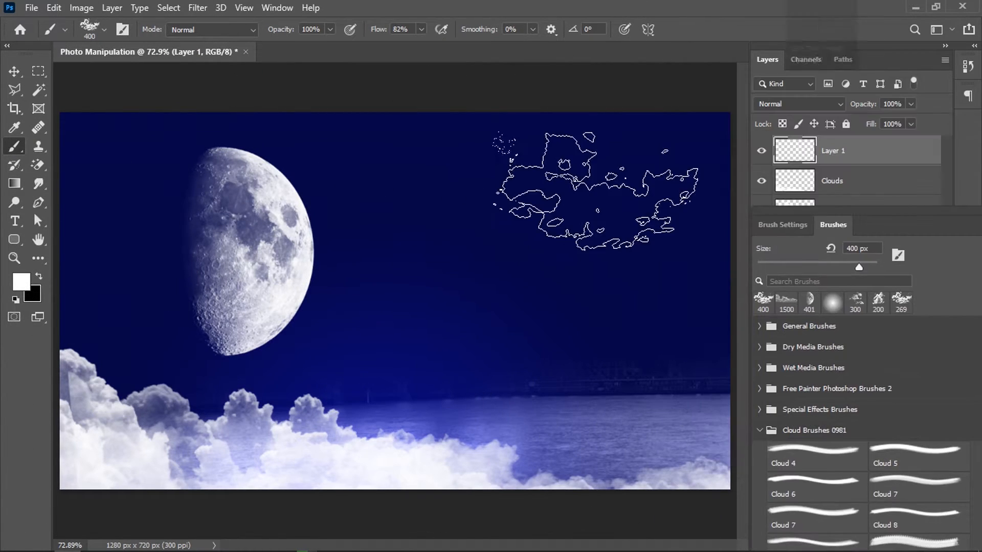
pyautogui.press(']')
pyautogui.press(']')
pyautogui.press(']')
pyautogui.press(']')
pyautogui.click(162, 227)
pyautogui.hotkey('ctrl', 'z')
pyautogui.press('[')
pyautogui.press('p')
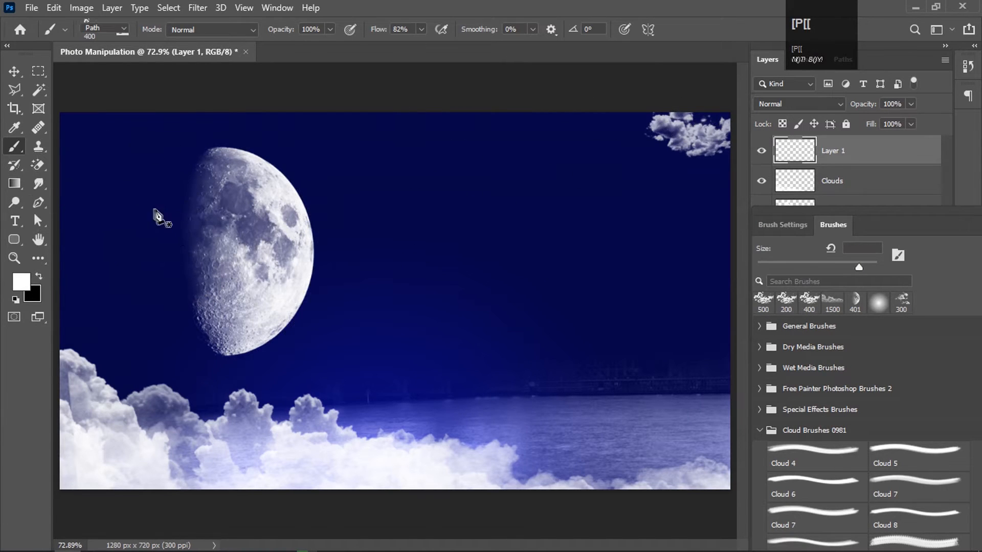
pyautogui.press('b')
pyautogui.click(155, 215)
# Step: Stamp a 300 px cloud in the right part of the sky with the Cloud 6 brush
pyautogui.press('[')
pyautogui.press('p')
pyautogui.press('b')
pyautogui.click(813, 485)
pyautogui.press('[')
pyautogui.click(563, 208)
pyautogui.hotkey('ctrl', 'z')
pyautogui.press('[')
pyautogui.click(602, 204)
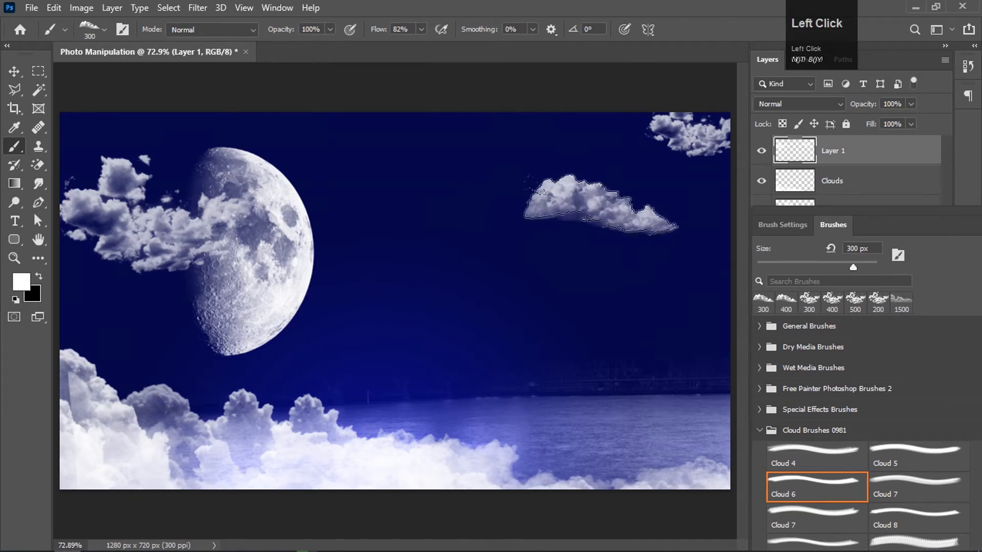
# Step: Stamp a 300 px cloud in the middle of the sky with the Cloud 7 brush
pyautogui.click(814, 517)
pyautogui.press('[')
pyautogui.press('[')
pyautogui.press('[')
pyautogui.click(444, 266)
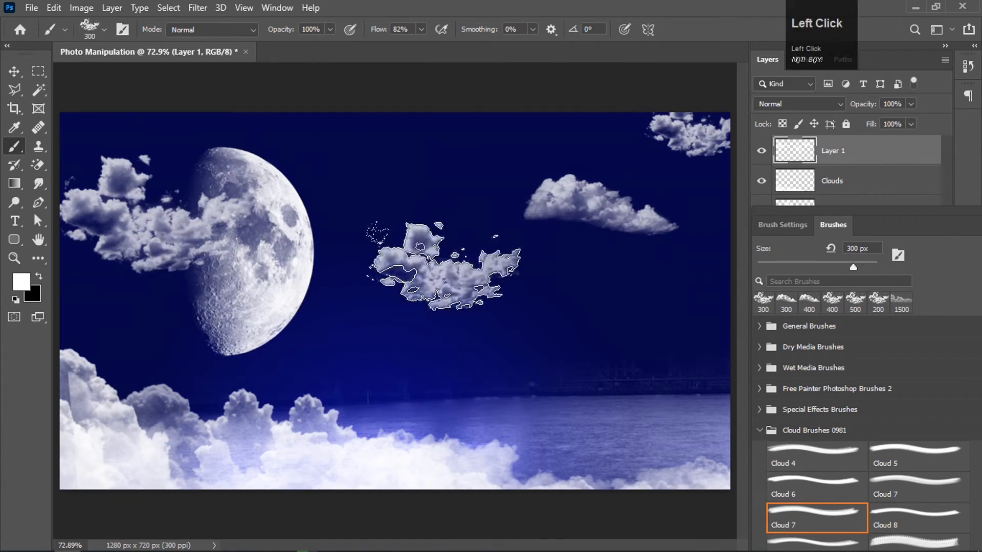
# Step: Stamp a 250 px cloud beside the moon's upper right edge with the Cloud 4 brush
pyautogui.click(815, 455)
pyautogui.press('[')
pyautogui.press('[')
pyautogui.press('[')
pyautogui.press('[')
pyautogui.press('[')
pyautogui.press('[')
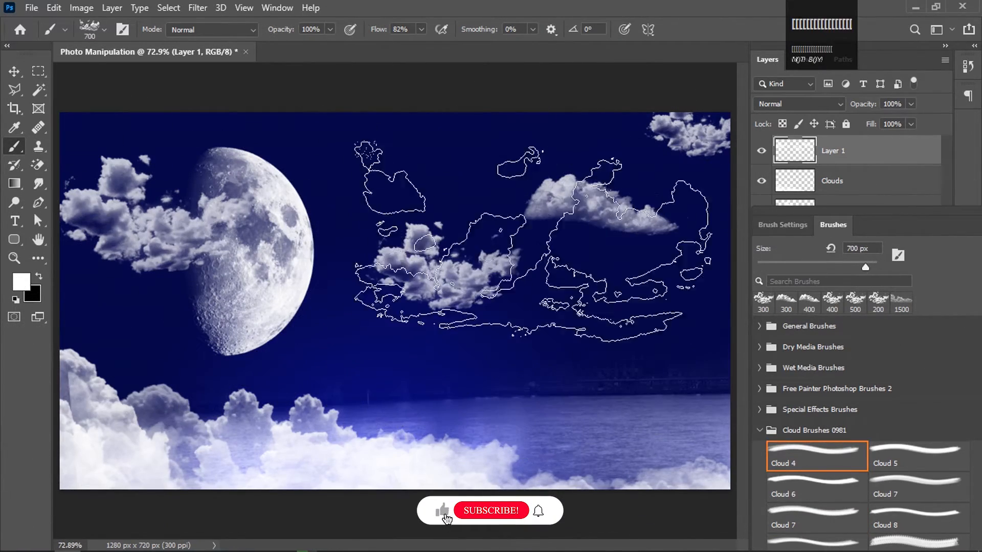
pyautogui.click(315, 167)
# Step: Put the brush library away and rename the sky clouds' layer as Clouds
pyautogui.click(17, 68)
pyautogui.moveTo(922, 217); pyautogui.dragTo(666, 284)
pyautogui.click(747, 277)
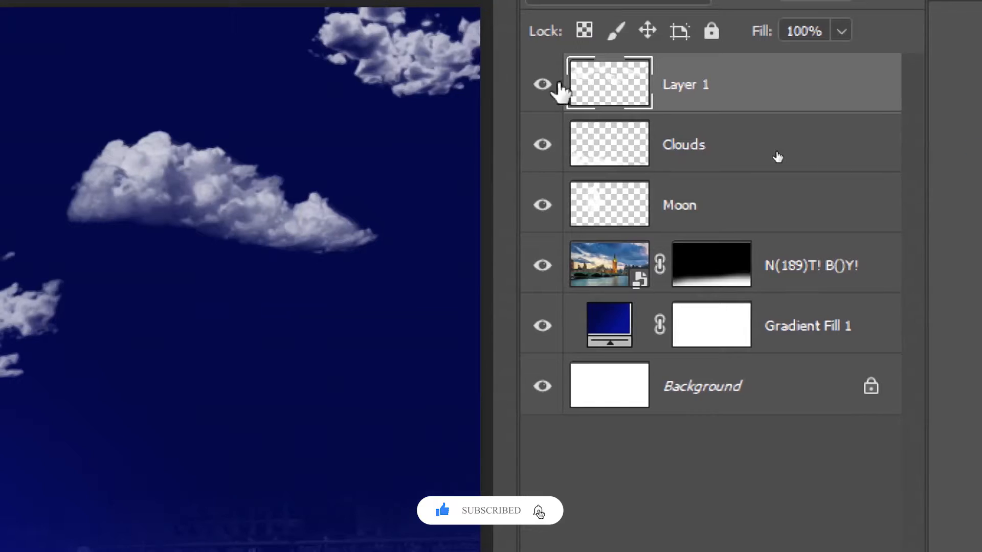
pyautogui.doubleClick(833, 151)
pyautogui.write('Clouds')
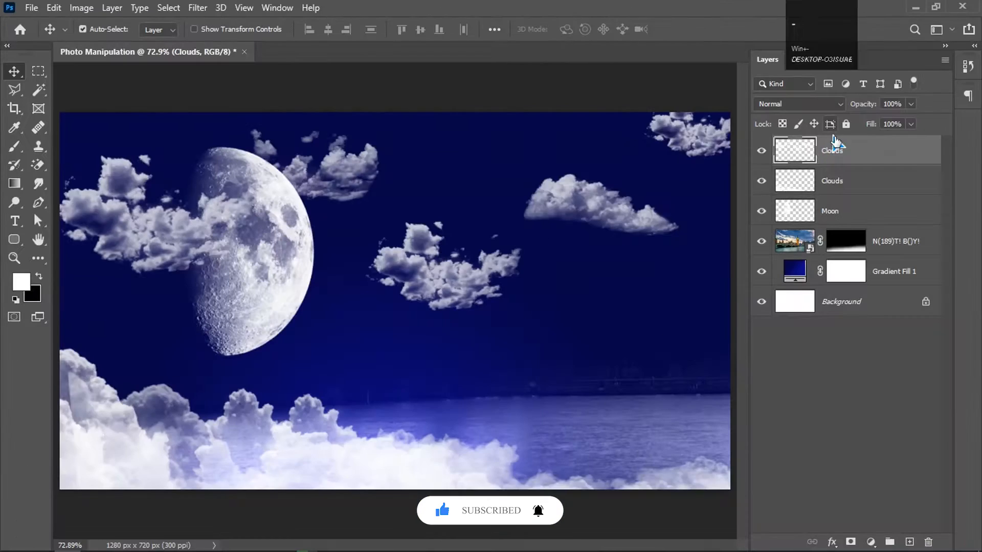
# Step: Group the two cloud layers as Clouds and lock the group
pyautogui.click(764, 192)
pyautogui.keyDown('shift'); pyautogui.click(798, 186); pyautogui.keyUp('shift')
pyautogui.click(889, 542)
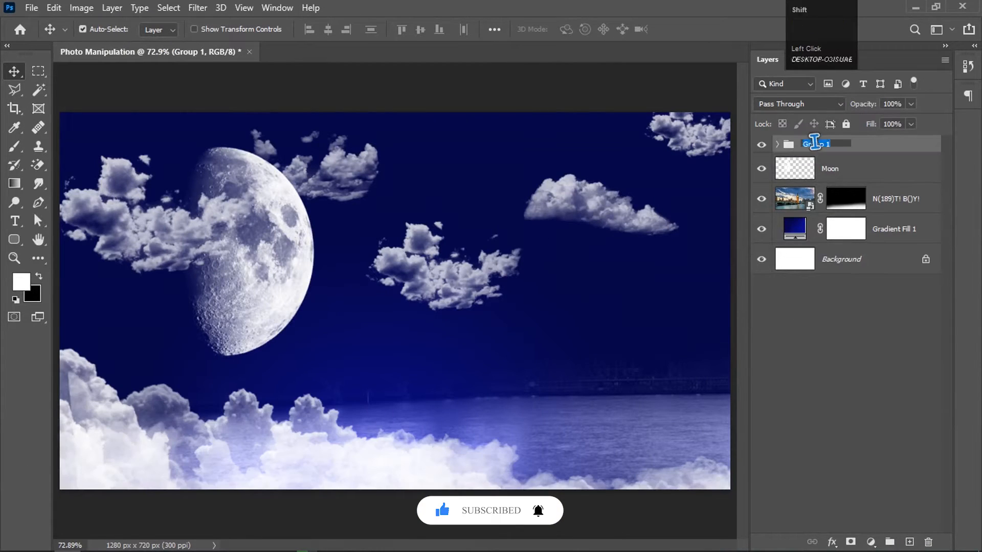
pyautogui.click(761, 144)
pyautogui.click(762, 145)
pyautogui.click(845, 124)
# Step: Group the Moon layer with the Clouds group and name the new group Clouds and Moon
pyautogui.click(786, 169)
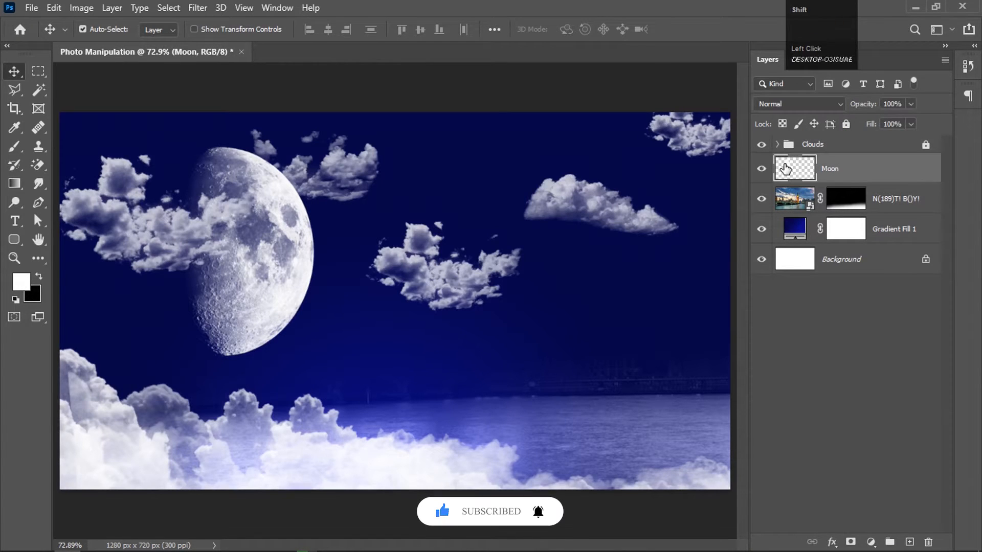
pyautogui.keyDown('shift'); pyautogui.click(805, 151); pyautogui.keyUp('shift')
pyautogui.click(889, 542)
pyautogui.doubleClick(821, 145)
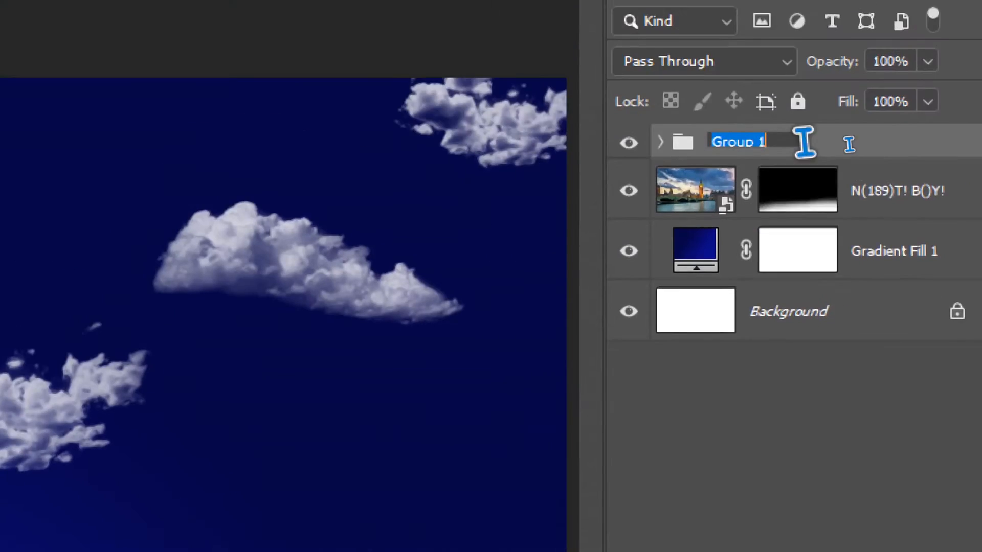
pyautogui.write('Clouds and M')
pyautogui.write('oon')
pyautogui.click(828, 319)
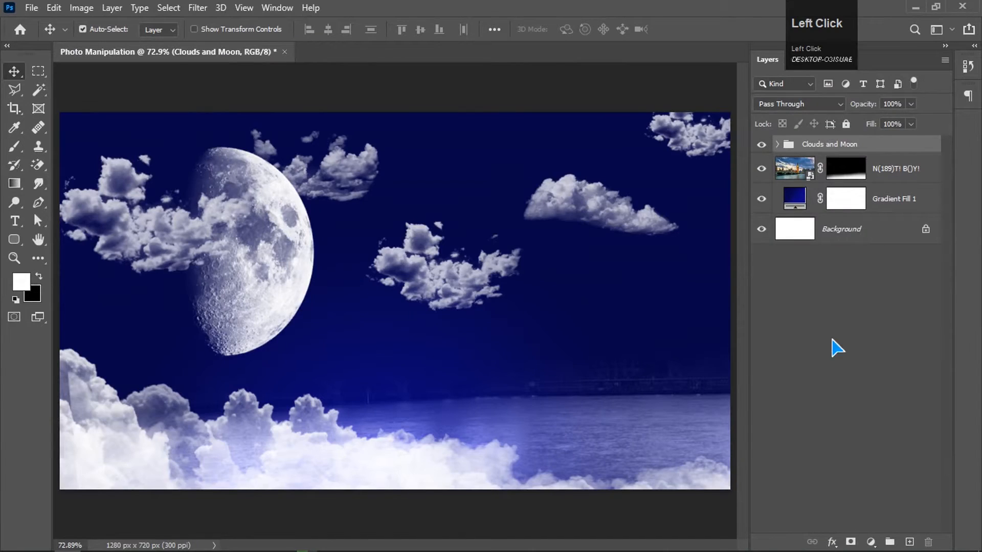
# Step: On a new layer, stamp a light flare at the moon's upper left edge with the Flare 49 brush at 259 px
pyautogui.click(909, 542)
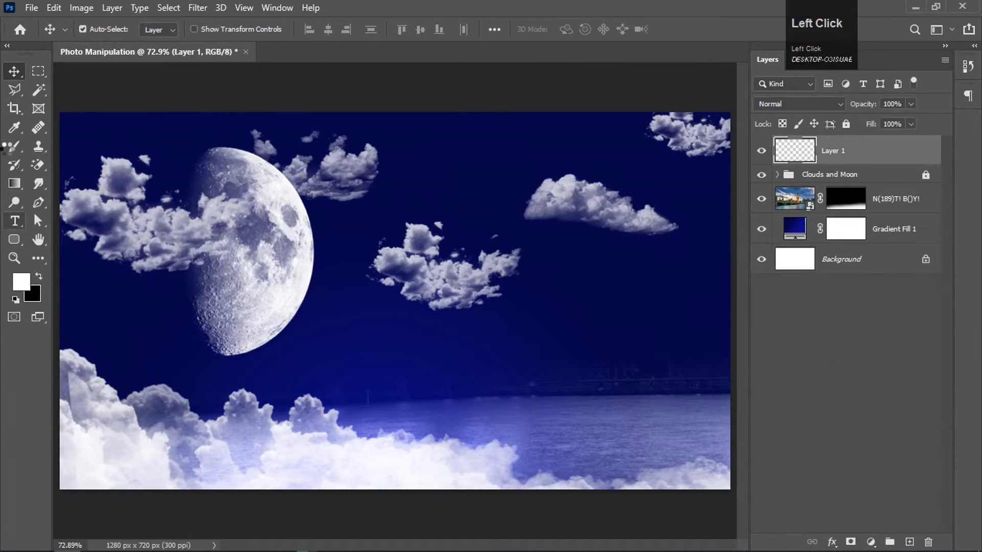
pyautogui.click(14, 220)
pyautogui.click(14, 147)
pyautogui.click(92, 29)
pyautogui.click(25, 338)
pyautogui.scroll(-5, 271, 239)
pyautogui.click(88, 315)
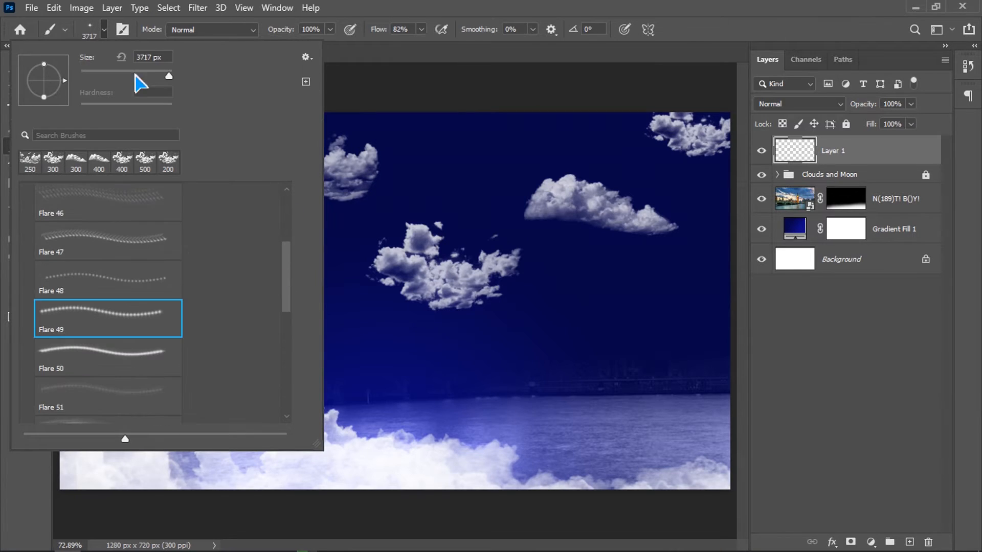
pyautogui.click(136, 76)
pyautogui.click(487, 193)
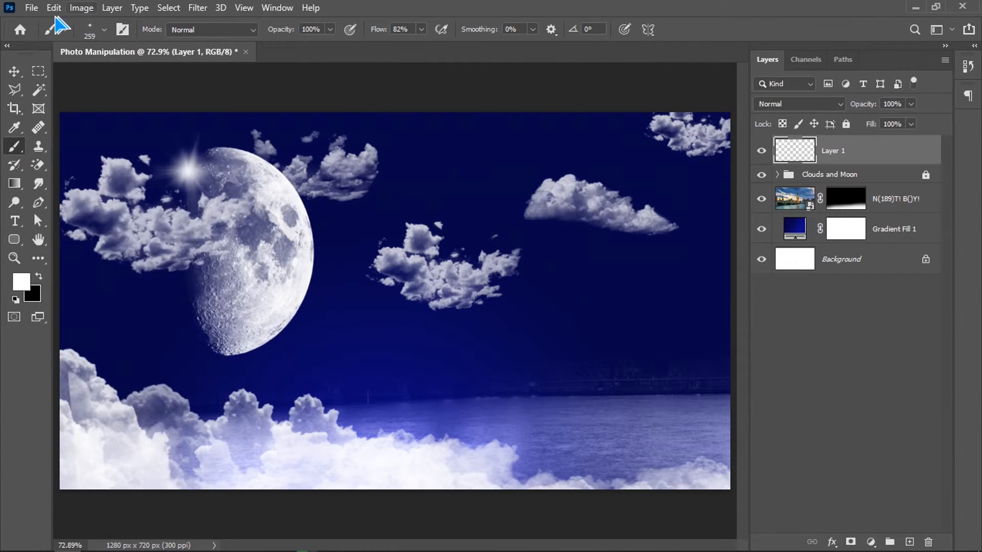
# Step: Stamp faint star flares over the sky clouds with the Flare 51 brush at 259 px
pyautogui.click(99, 30)
pyautogui.click(127, 354)
pyautogui.click(151, 72)
pyautogui.click(126, 394)
pyautogui.click(135, 75)
pyautogui.click(507, 194)
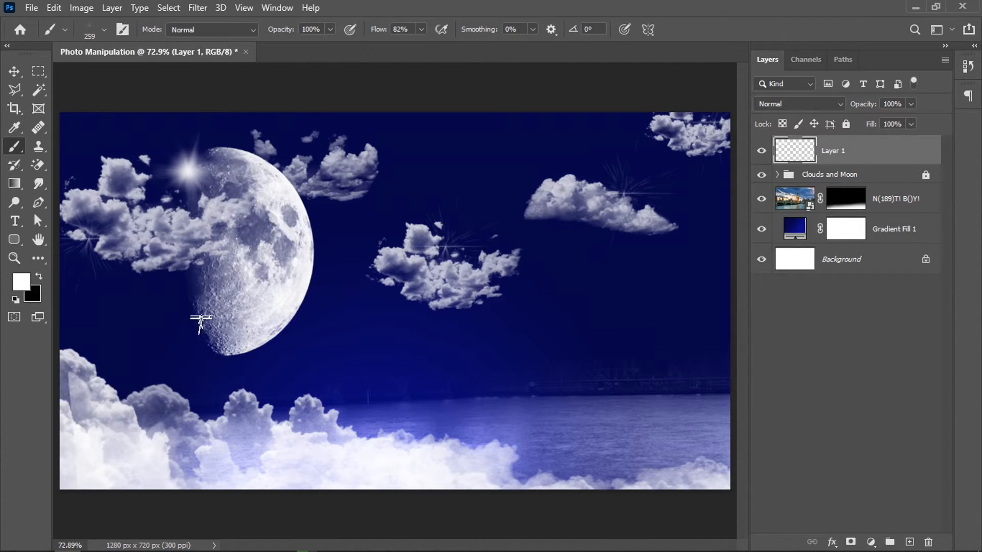
# Step: Stamp small round stars around the sky with the Flare 53 brush at 90 px
pyautogui.click(104, 30)
pyautogui.scroll(-3, 286, 278)
pyautogui.click(131, 301)
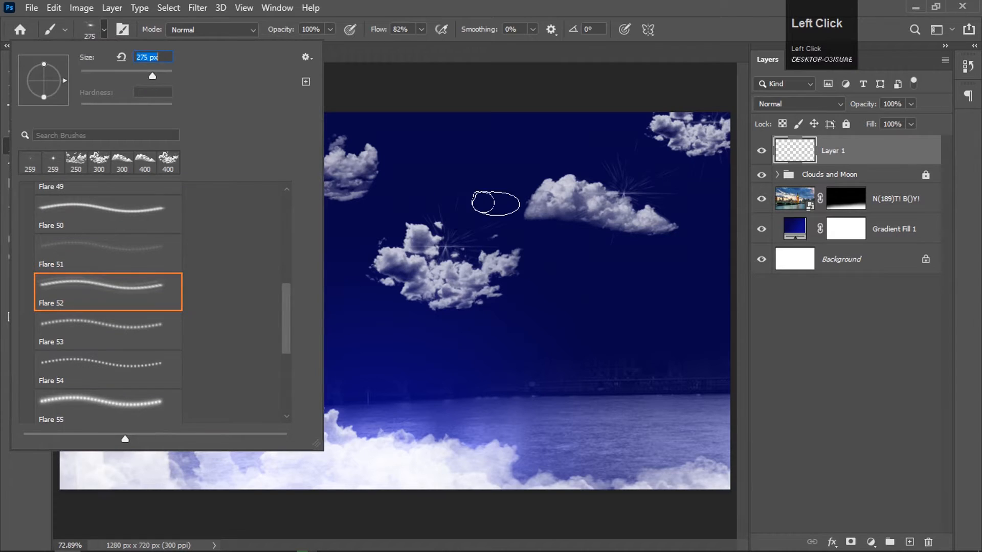
pyautogui.click(138, 76)
pyautogui.click(500, 199)
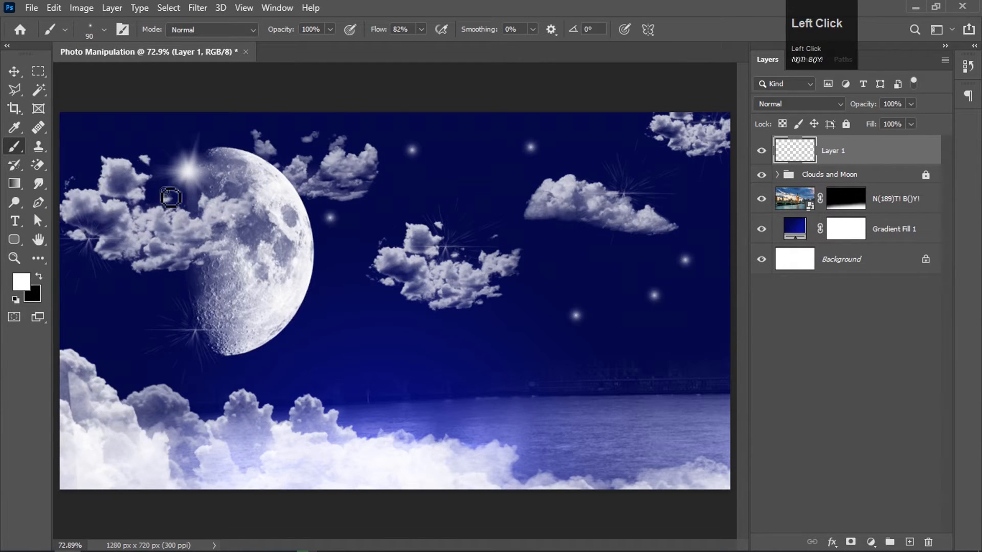
# Step: Try stamping flares over the mid-sky clouds with other lens flare brushes and undo each stamp
pyautogui.click(105, 29)
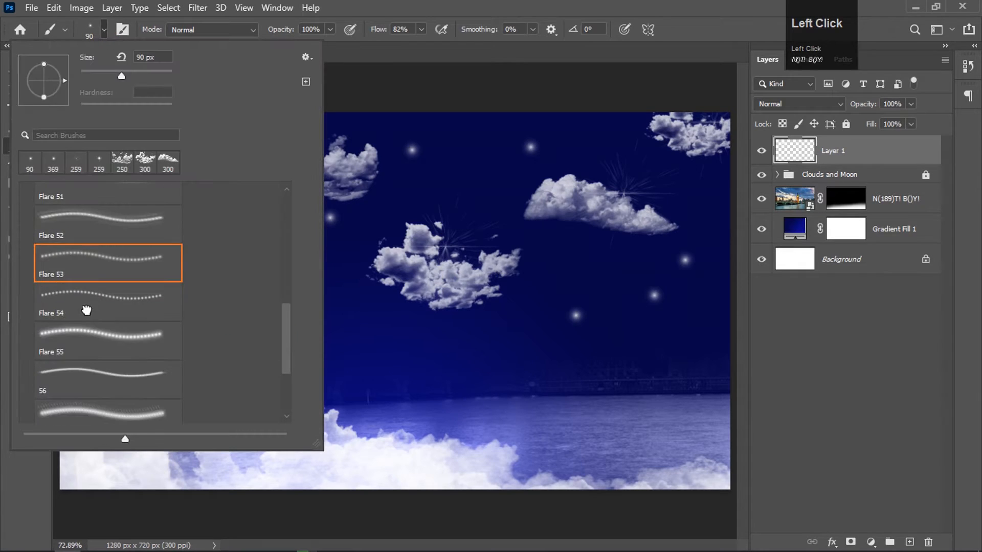
pyautogui.click(155, 74)
pyautogui.click(473, 192)
pyautogui.hotkey('ctrl', 'z')
pyautogui.click(104, 30)
pyautogui.moveTo(285, 336); pyautogui.dragTo(284, 368)
pyautogui.click(111, 361)
pyautogui.click(449, 211)
pyautogui.hotkey('ctrl', 'z')
# Step: Rotate a flare brush tip and stamp a diagonal shooting-star streak in the sky to the lower right of the moon
pyautogui.click(104, 30)
pyautogui.moveTo(64, 80)
pyautogui.mouseDown()
pyautogui.moveTo(63, 60)
pyautogui.moveTo(44, 57)
pyautogui.mouseUp()
pyautogui.click(356, 3)
pyautogui.click(104, 29)
pyautogui.click(353, 5)
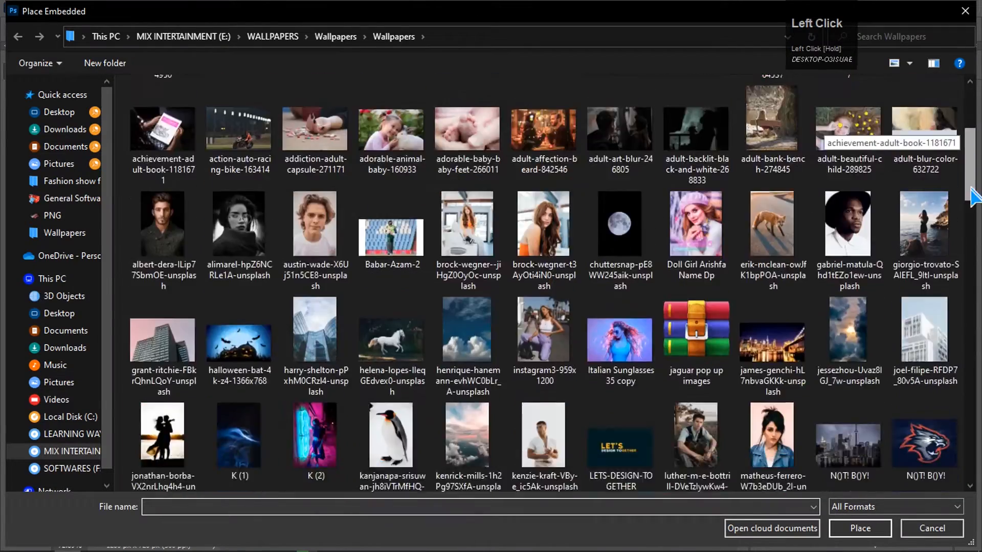
# Step: Place the beach and boat photo N(187)T! B()Y! from the Wallpapers folder into the composition
pyautogui.moveTo(969, 189); pyautogui.dragTo(971, 329)
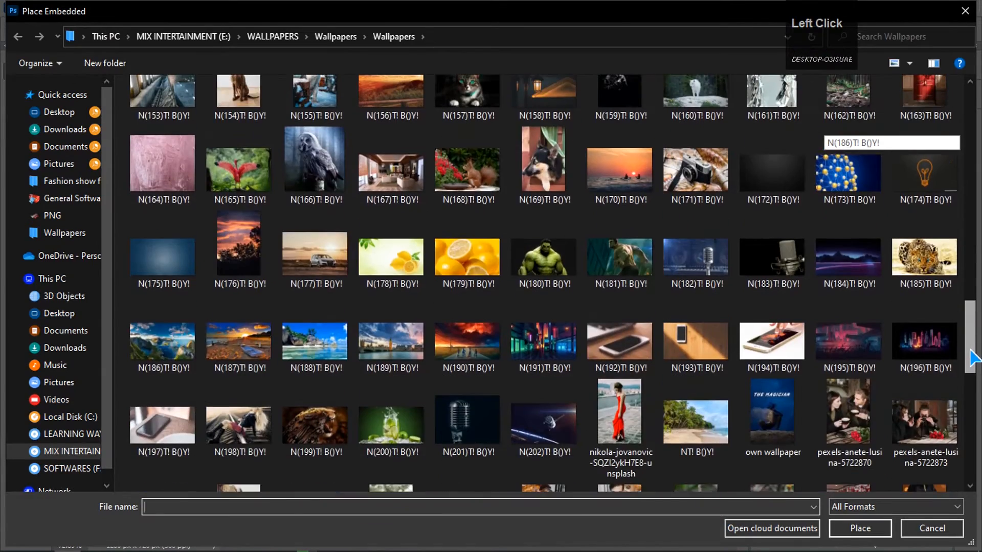
pyautogui.doubleClick(252, 373)
pyautogui.press('Return')
# Step: Scale the beach and boat photo down and fit it into the lower-right corner of the canvas
pyautogui.hotkey('ctrl', '-')
pyautogui.hotkey('ctrl', '-')
pyautogui.hotkey('ctrl', 't')
pyautogui.moveTo(625, 173); pyautogui.dragTo(430, 282)
pyautogui.moveTo(393, 395); pyautogui.dragTo(606, 394)
pyautogui.press('Return')
pyautogui.hotkey('ctrl', '0')
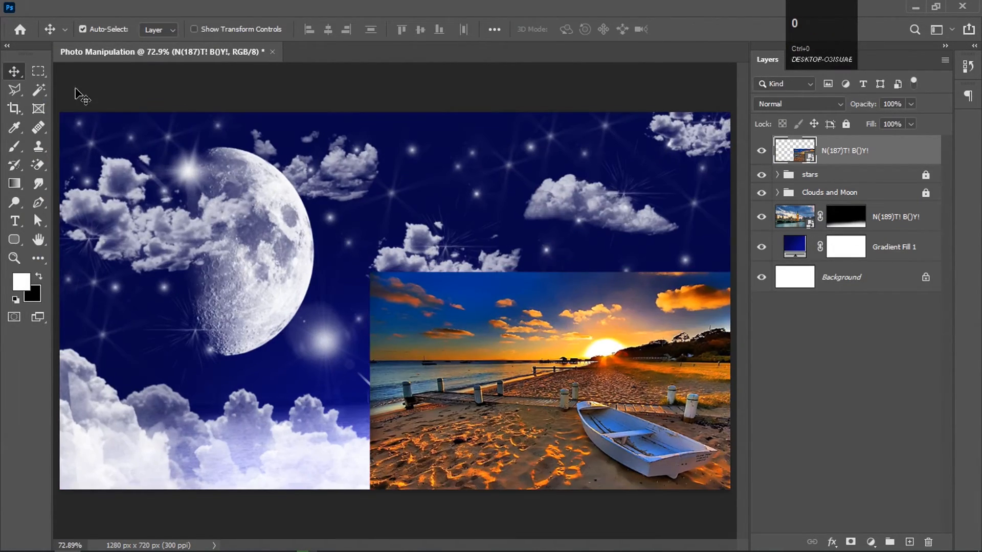
# Step: Mask the beach photo to the sand and boat with a 20 px feathered polygonal selection and set its blend mode to Luminosity
pyautogui.click(14, 90)
pyautogui.moveTo(220, 27); pyautogui.dragTo(148, 20)
pyautogui.write('20')
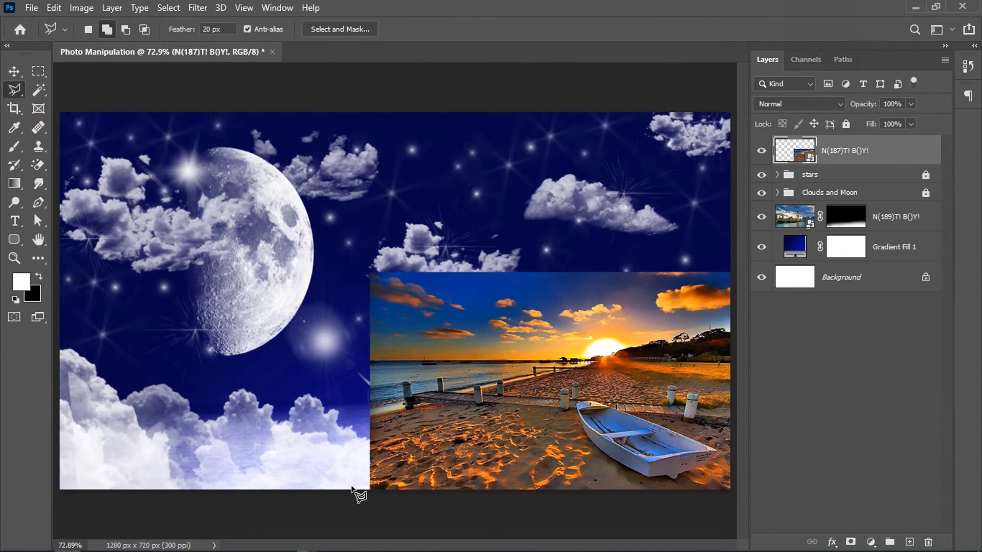
pyautogui.click(850, 541)
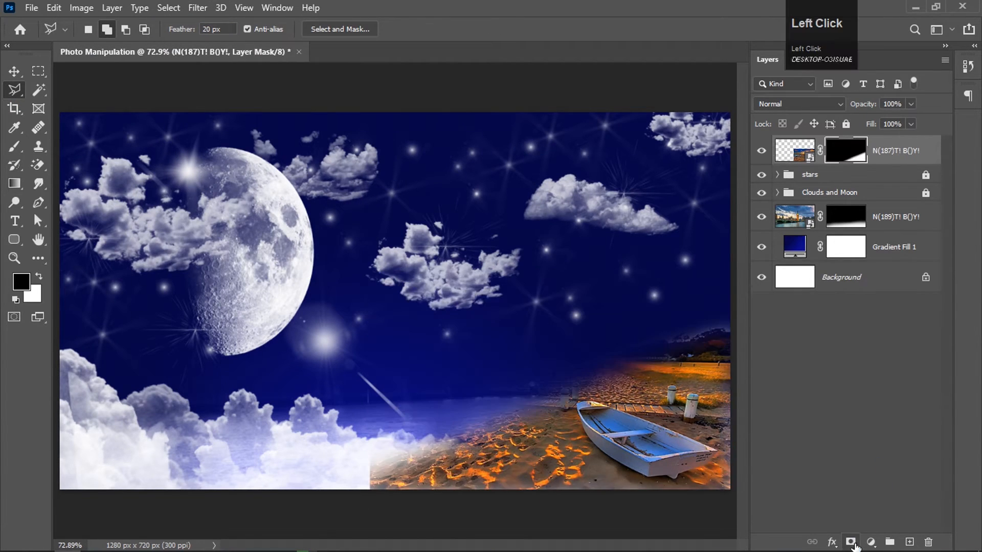
pyautogui.click(797, 104)
pyautogui.click(778, 461)
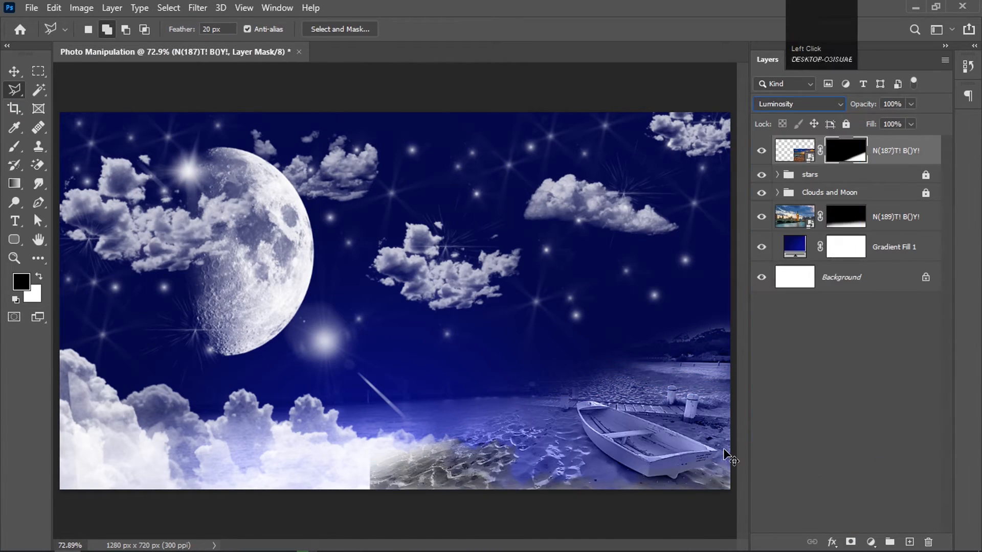
# Step: Paint black on the beach photo's mask with a soft 306 px brush to hide the distant hill
pyautogui.hotkey('ctrl', '-')
pyautogui.click(16, 147)
pyautogui.click(105, 29)
pyautogui.moveTo(286, 266); pyautogui.dragTo(284, 202)
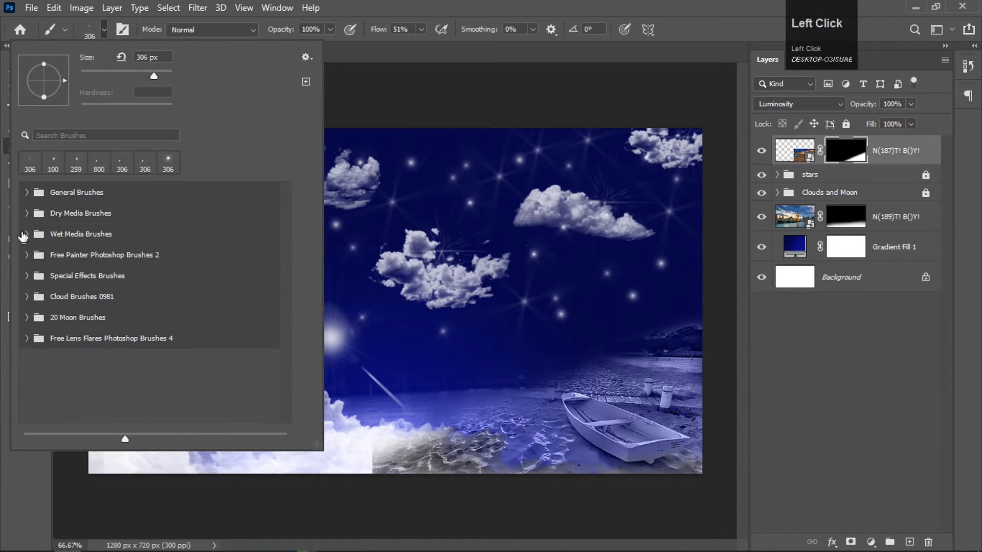
pyautogui.click(555, 148)
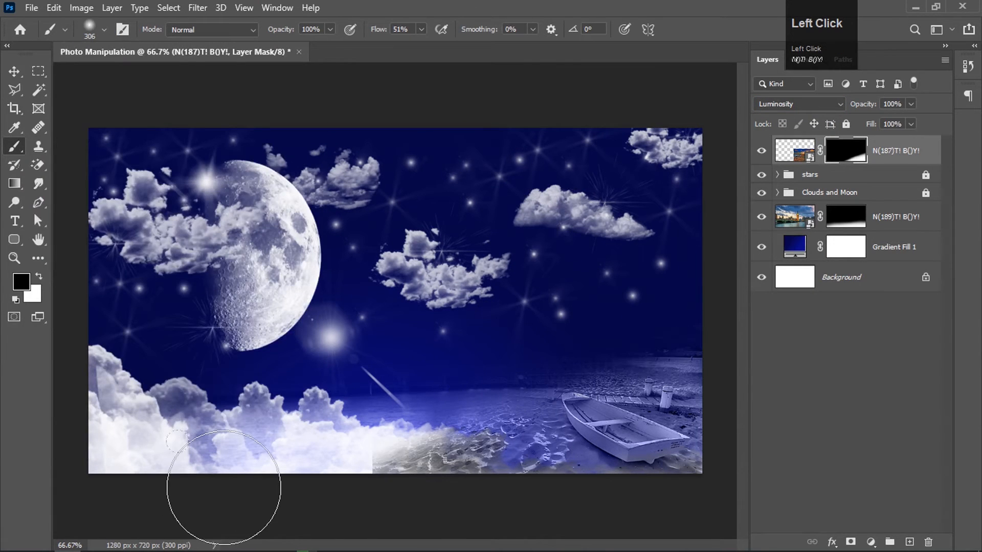
# Step: Enlarge and reposition the boat photo in the lower-right corner, and move its layer below the Clouds and Moon group
pyautogui.click(14, 72)
pyautogui.moveTo(595, 447); pyautogui.dragTo(595, 458)
pyautogui.hotkey('ctrl', 't')
pyautogui.hotkey('ctrl', '-')
pyautogui.hotkey('ctrl', '-')
pyautogui.moveTo(578, 276); pyautogui.dragTo(583, 283)
pyautogui.moveTo(558, 397); pyautogui.dragTo(581, 412)
pyautogui.moveTo(519, 371); pyautogui.dragTo(489, 358)
pyautogui.press('Return')
pyautogui.moveTo(794, 151); pyautogui.dragTo(794, 204)
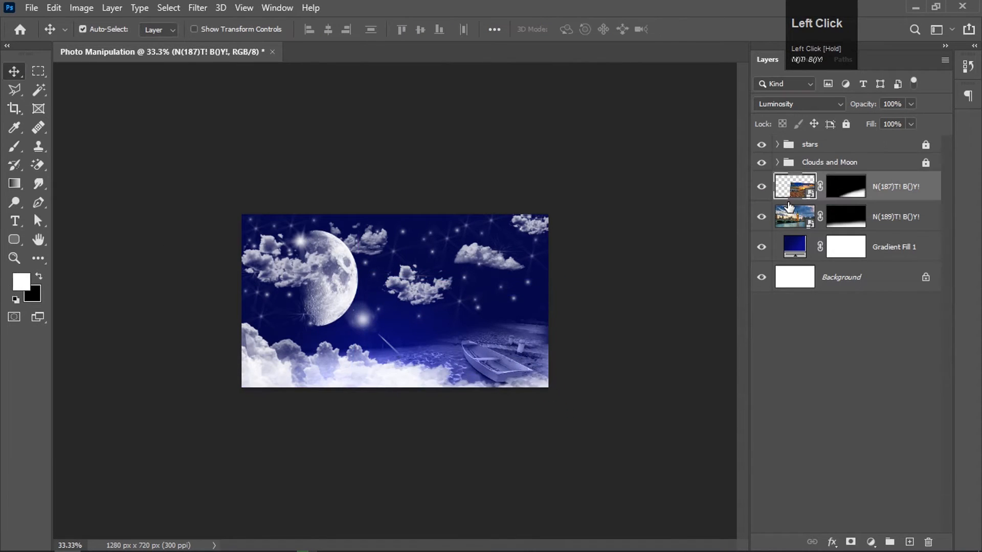
# Step: Rotate the boat photo about 6° counterclockwise and nudge it down 20 px
pyautogui.hotkey('ctrl', '0')
pyautogui.hotkey('ctrl', 't')
pyautogui.moveTo(278, 235); pyautogui.dragTo(267, 261)
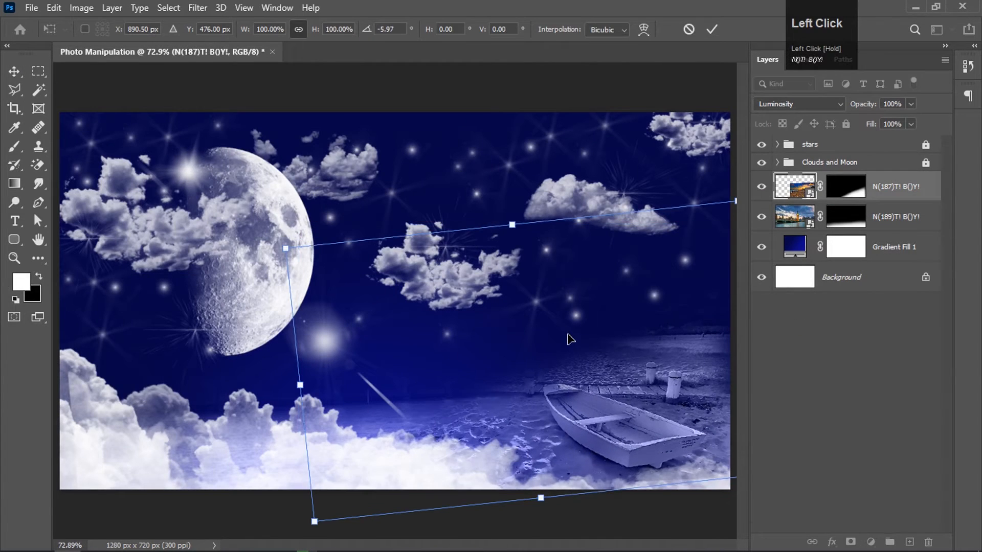
pyautogui.hotkey('shift', 'Down')
pyautogui.hotkey('shift', 'Down')
pyautogui.press('Return')
# Step: Set the river photo's blend mode to Luminosity and shift the boat photo slightly downward
pyautogui.click(795, 217)
pyautogui.click(799, 104)
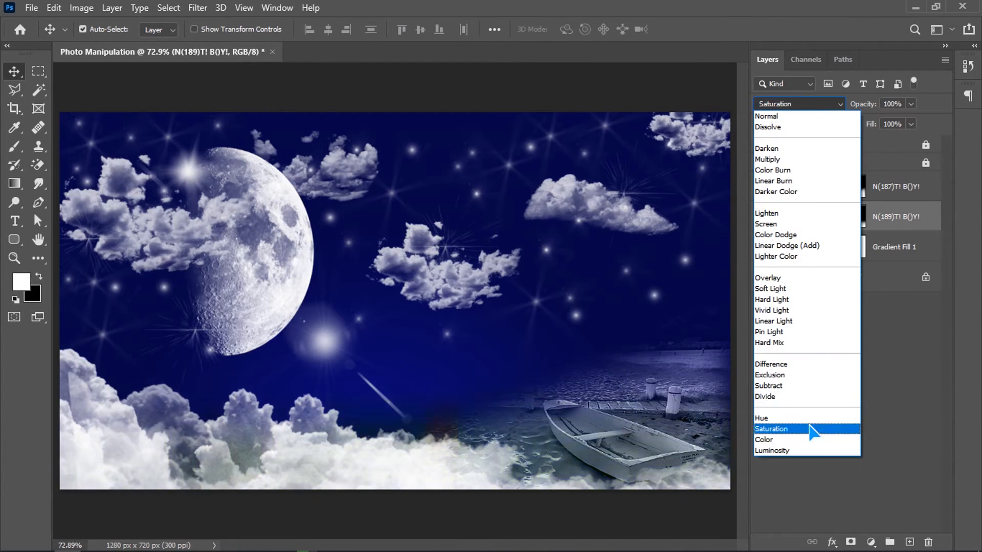
pyautogui.click(818, 450)
pyautogui.moveTo(721, 424); pyautogui.dragTo(721, 432)
pyautogui.click(14, 146)
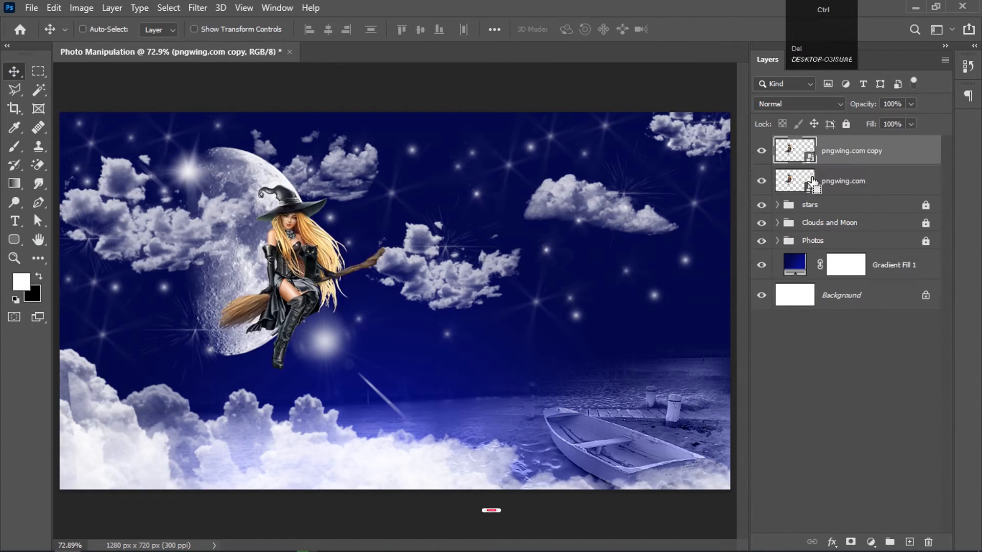
# Step: Turn the copy of the witch solid black with Levels by setting the white output level to 0
pyautogui.hotkey('ctrl', 'l')
pyautogui.moveTo(532, 242); pyautogui.dragTo(609, 253)
pyautogui.moveTo(536, 303); pyautogui.dragTo(335, 303)
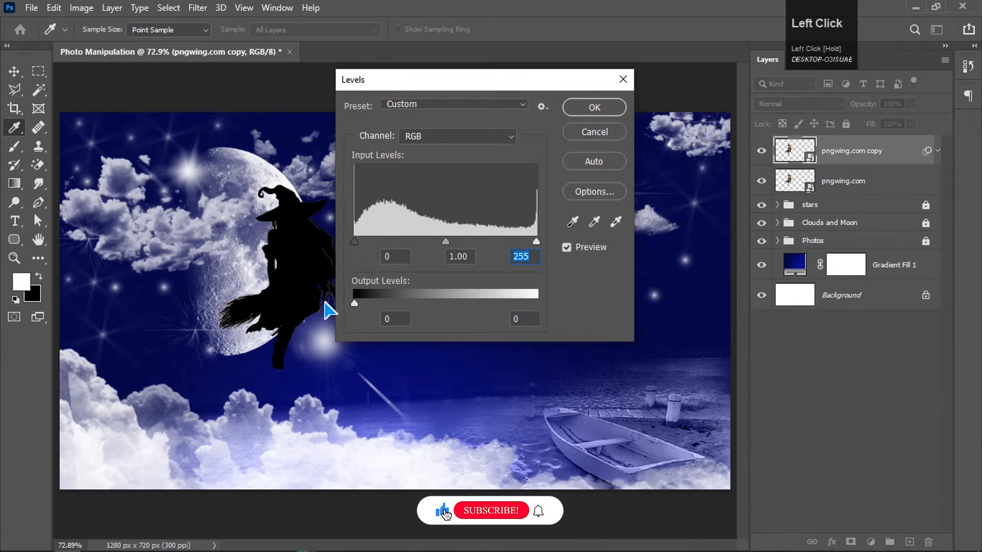
pyautogui.click(595, 107)
# Step: Scale the black witch copy to 53.45%, flip it vertically, rotate it 78.49° and place it over the clouds below the witch
pyautogui.hotkey('ctrl', 't')
pyautogui.moveTo(341, 154); pyautogui.dragTo(204, 200)
pyautogui.moveTo(318, 282); pyautogui.dragTo(213, 339)
pyautogui.moveTo(344, 249); pyautogui.dragTo(324, 221)
pyautogui.moveTo(190, 344); pyautogui.dragTo(123, 439)
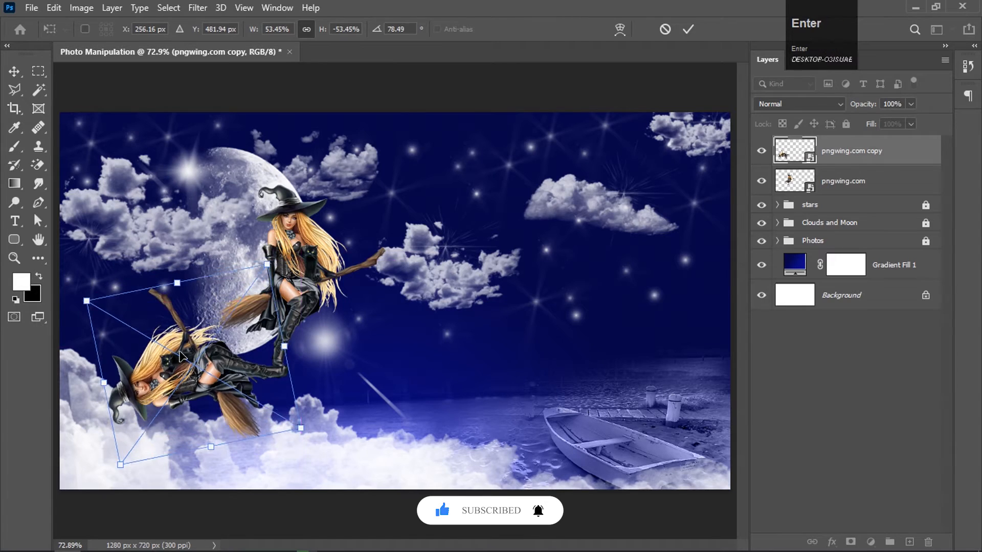
pyautogui.press('Return')
# Step: Apply a Gaussian Blur with a 7.8-pixel radius to the black witch shadow
pyautogui.click(198, 8)
pyautogui.moveTo(332, 191)
pyautogui.click(412, 245)
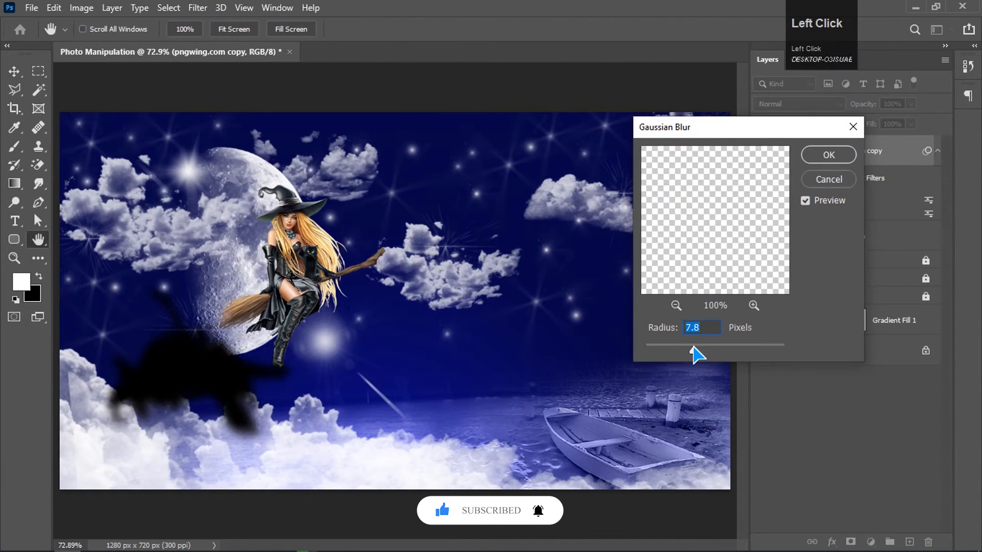
pyautogui.click(828, 155)
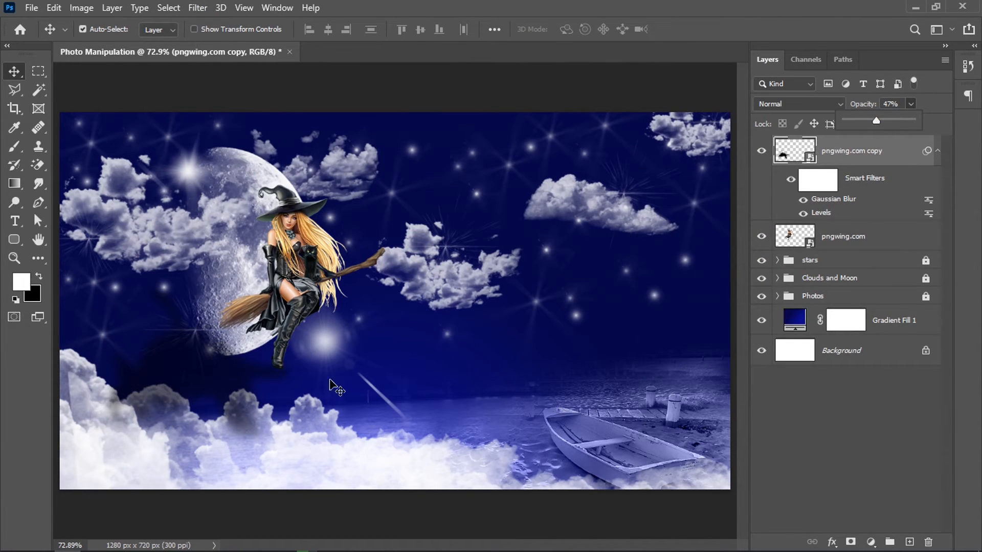
# Step: Add a layer mask to the witch shadow, paint out its left part in black and soften the mask with Gaussian Blur
pyautogui.click(850, 542)
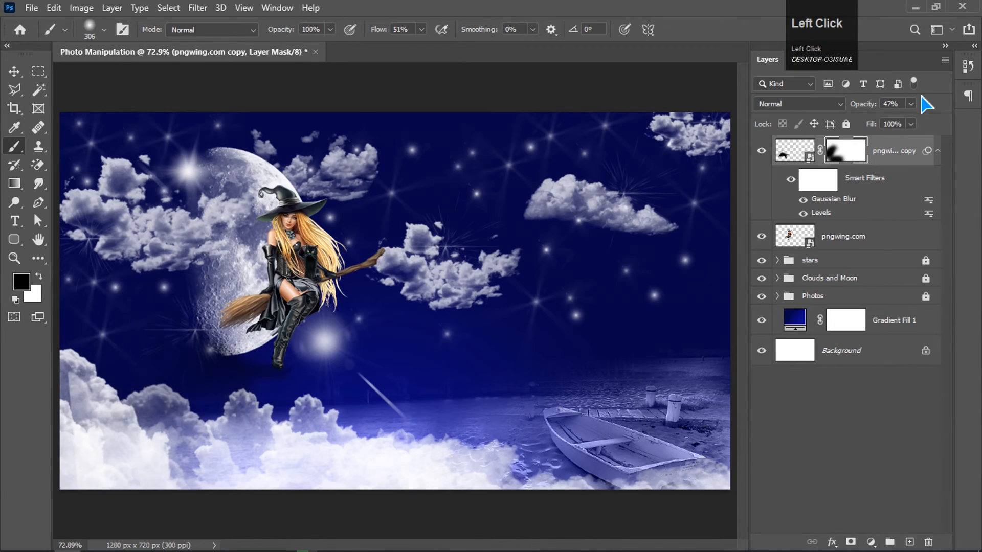
pyautogui.click(198, 7)
pyautogui.moveTo(220, 188)
pyautogui.click(416, 245)
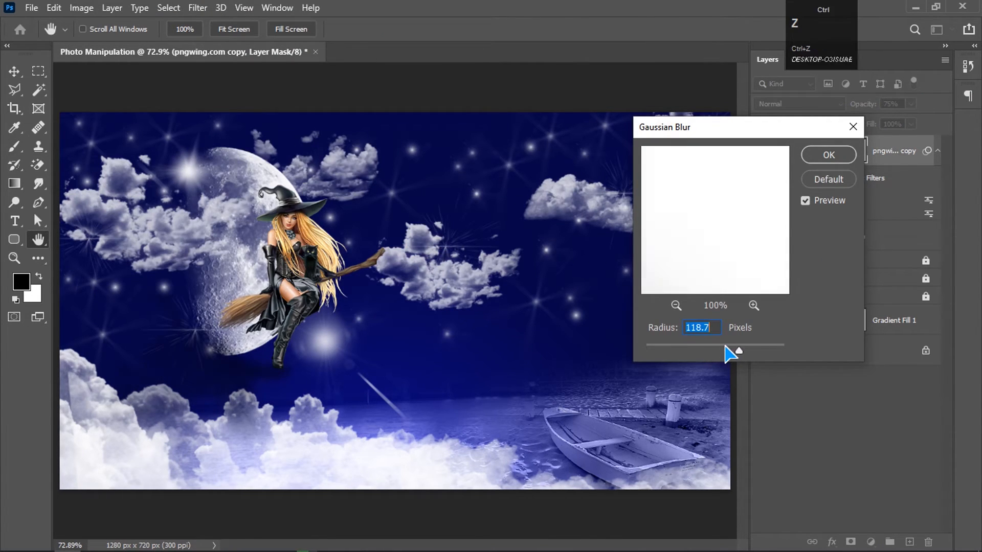
pyautogui.press('Return')
pyautogui.press('b')
# Step: Place the tree image g (2) from the WALLPAPERS folder on drive E: as an embedded layer
pyautogui.click(40, 8)
pyautogui.click(92, 296)
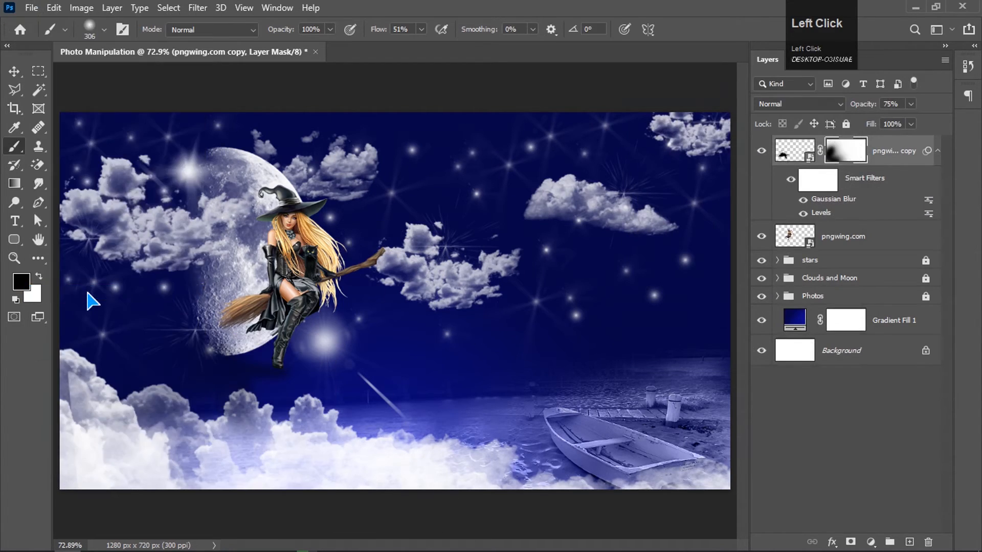
pyautogui.click(66, 435)
pyautogui.click(64, 451)
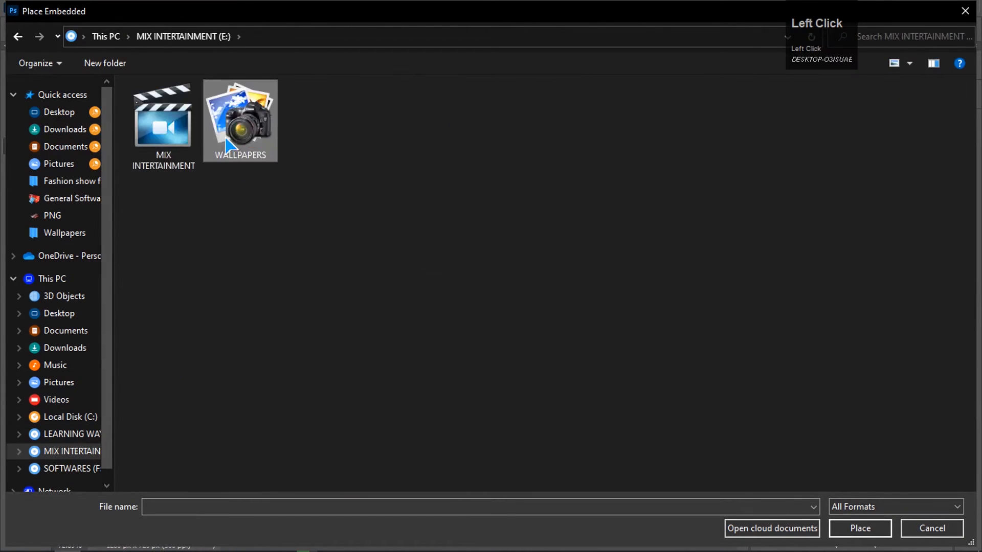
pyautogui.doubleClick(243, 143)
pyautogui.doubleClick(243, 143)
pyautogui.doubleClick(481, 135)
pyautogui.doubleClick(400, 131)
# Step: Scale the tree to about 10.10% and position it on the shore behind the boat at the canvas's right edge
pyautogui.moveTo(535, 112); pyautogui.dragTo(506, 179)
pyautogui.moveTo(420, 261); pyautogui.dragTo(697, 217)
pyautogui.moveTo(555, 134); pyautogui.dragTo(656, 200)
pyautogui.moveTo(723, 344); pyautogui.dragTo(707, 307)
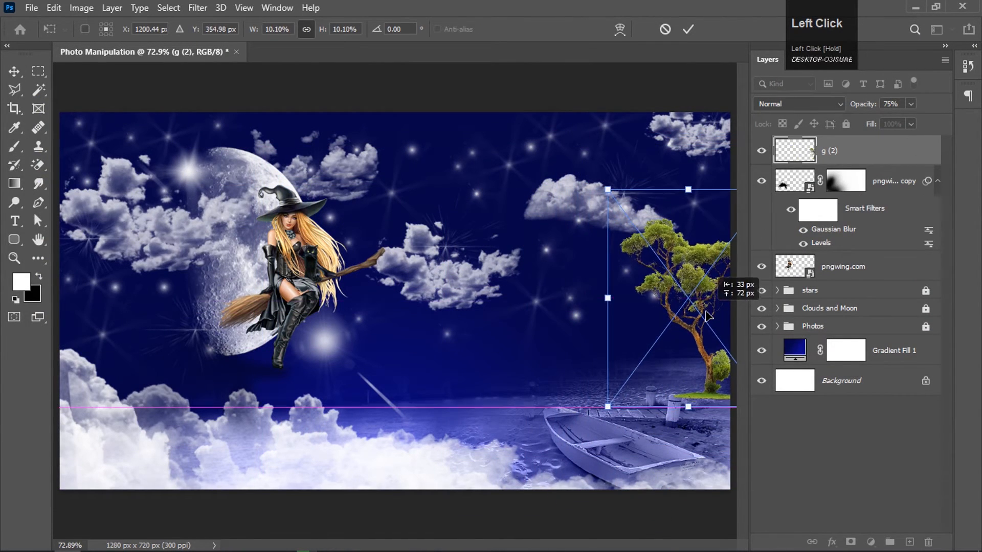
pyautogui.press('Return')
# Step: Duplicate the tree layer and shift the copy 30 px to the left
pyautogui.hotkey('ctrl', 'j')
pyautogui.hotkey('ctrl', 't')
pyautogui.hotkey('shift', 'Left')
pyautogui.hotkey('shift', 'Left')
pyautogui.hotkey('shift', 'Left')
pyautogui.press('Return')
# Step: Duplicate the tree again, scale the new copy down, shift it 70 px left and flip it horizontally
pyautogui.hotkey('ctrl', 'j')
pyautogui.hotkey('ctrl', 't')
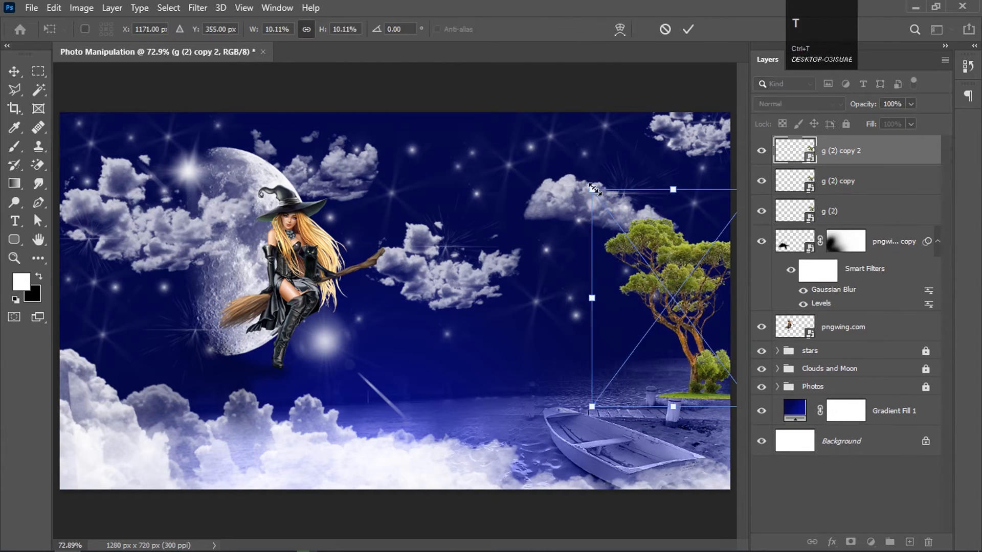
pyautogui.moveTo(591, 190); pyautogui.dragTo(638, 251)
pyautogui.hotkey('shift', 'Left')
pyautogui.hotkey('shift', 'Left')
pyautogui.hotkey('shift', 'Left')
pyautogui.hotkey('shift', 'Left')
pyautogui.hotkey('shift', 'Left')
pyautogui.hotkey('shift', 'Left')
pyautogui.hotkey('shift', 'Left')
pyautogui.rightClick(663, 362)
pyautogui.click(706, 354)
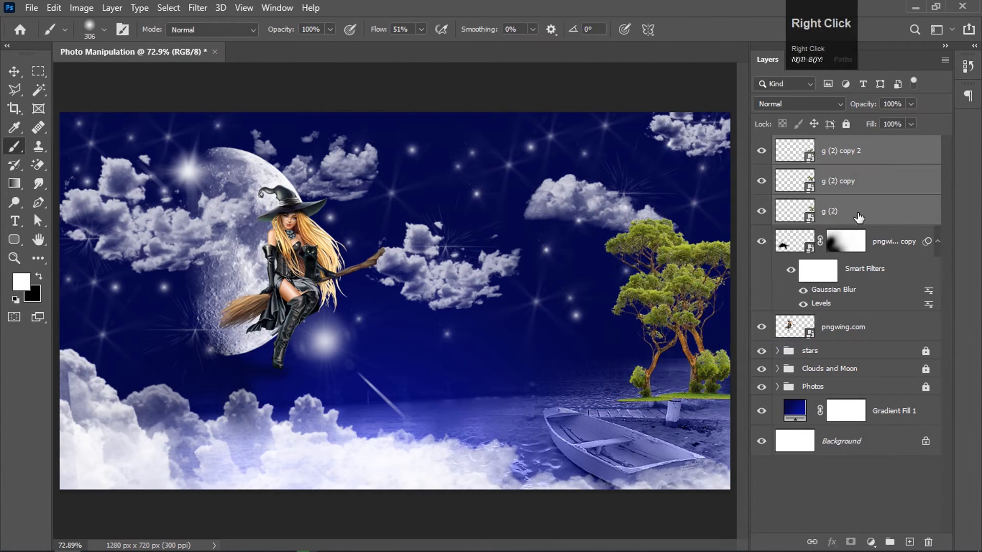
# Step: Merge the three tree layers and set the merged layer's blend mode to Luminosity
pyautogui.click(782, 142)
pyautogui.click(799, 104)
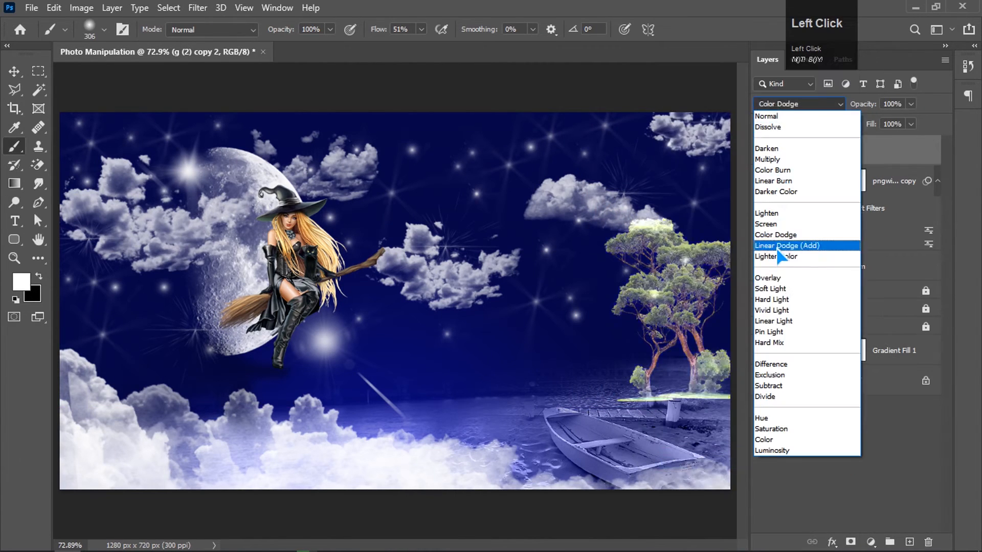
pyautogui.click(798, 451)
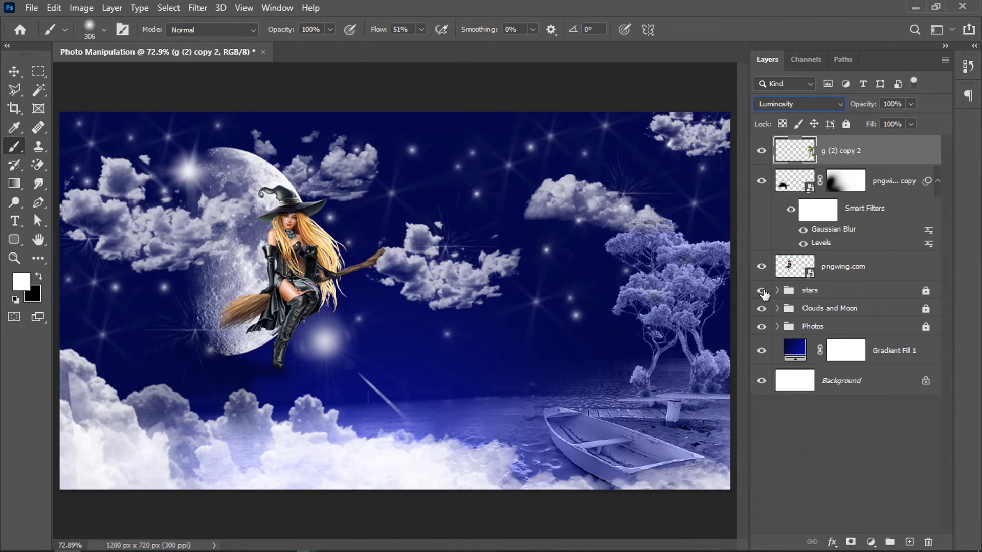
# Step: Unlock the stars and Clouds and Moon groups, and expand the nested Clouds group to reach its layers
pyautogui.click(808, 291)
pyautogui.keyDown('shift'); pyautogui.click(846, 309); pyautogui.keyUp('shift')
pyautogui.click(777, 308)
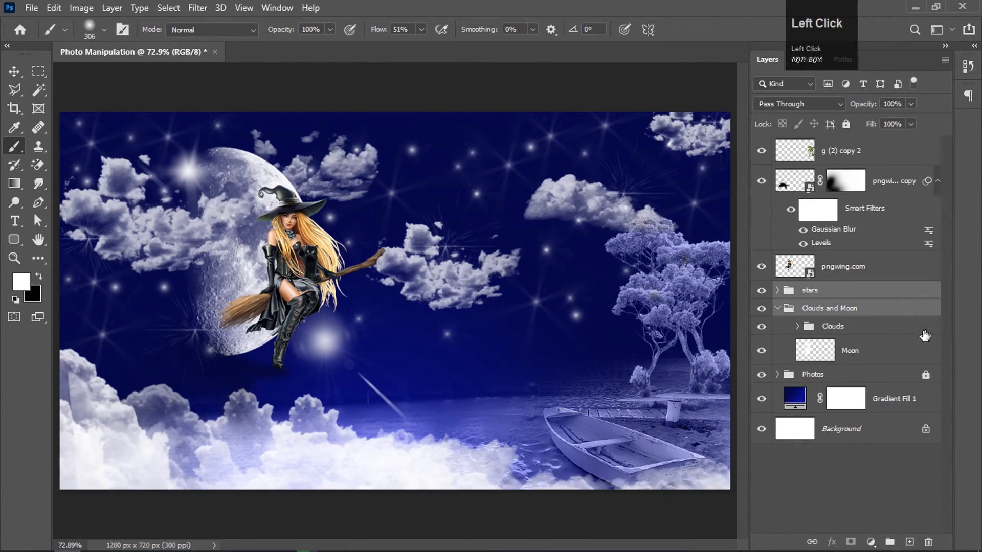
pyautogui.click(926, 327)
pyautogui.click(797, 327)
pyautogui.click(835, 351)
pyautogui.click(194, 8)
pyautogui.click(601, 42)
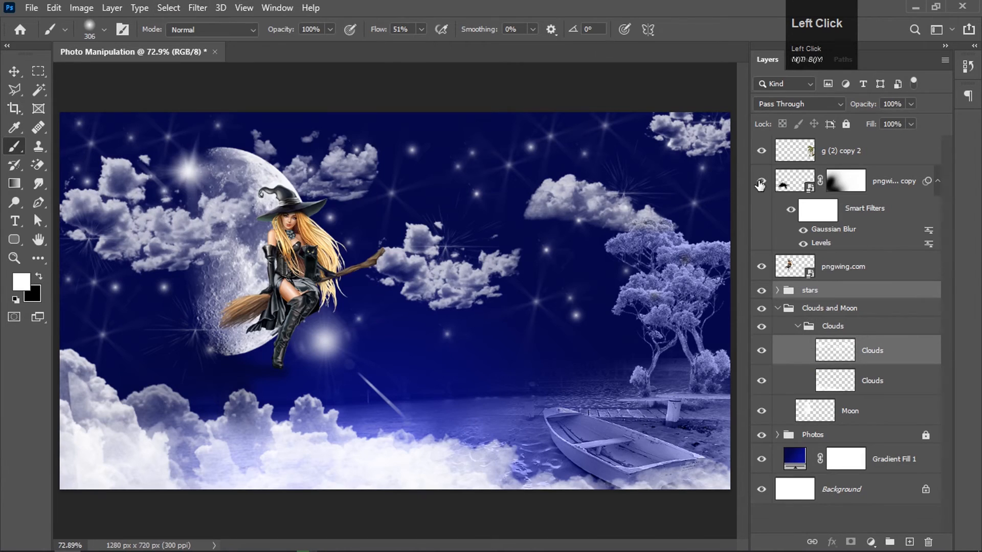
# Step: Apply a slight Gaussian Blur to the sky clouds layer
pyautogui.click(199, 7)
pyautogui.moveTo(225, 188)
pyautogui.click(407, 248)
pyautogui.moveTo(695, 347); pyautogui.dragTo(662, 347)
pyautogui.press('Return')
# Step: Expand the stars group and merge its star layers into one layer
pyautogui.click(793, 291)
pyautogui.click(198, 7)
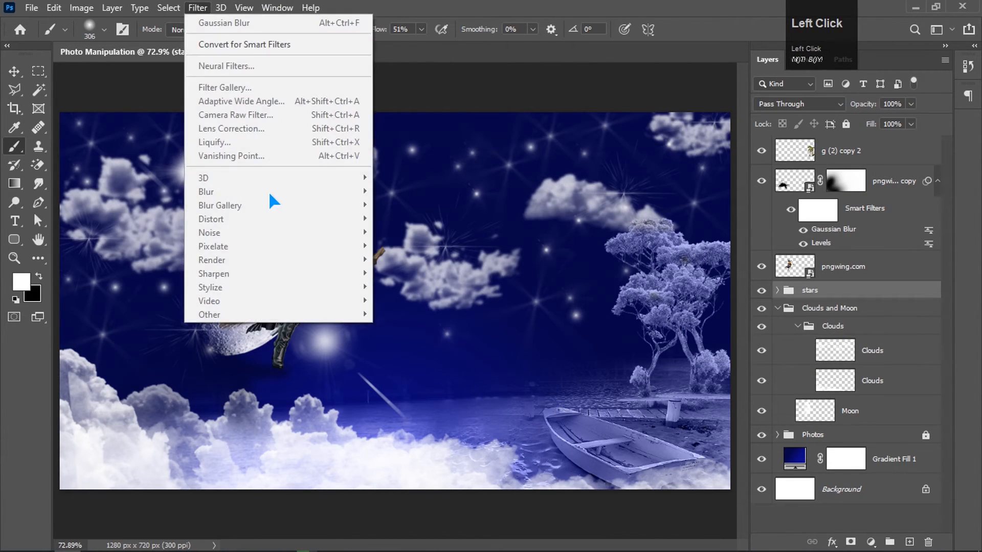
pyautogui.click(777, 291)
pyautogui.click(853, 321)
pyautogui.keyDown('ctrl'); pyautogui.click(853, 345); pyautogui.keyUp('ctrl')
pyautogui.click(191, 7)
pyautogui.click(922, 351)
pyautogui.hotkey('ctrl', 'e')
# Step: Apply a 2.6-pixel Gaussian Blur to the merged star layer, and collapse the stars and Clouds and Moon groups
pyautogui.click(197, 8)
pyautogui.moveTo(210, 191)
pyautogui.click(463, 248)
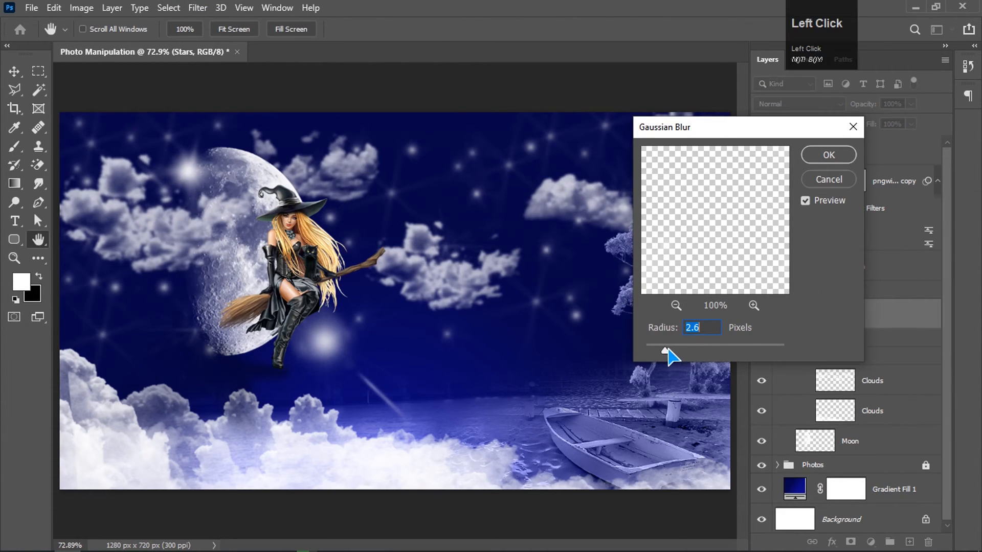
pyautogui.press('Return')
pyautogui.click(781, 337)
pyautogui.click(778, 291)
pyautogui.click(778, 308)
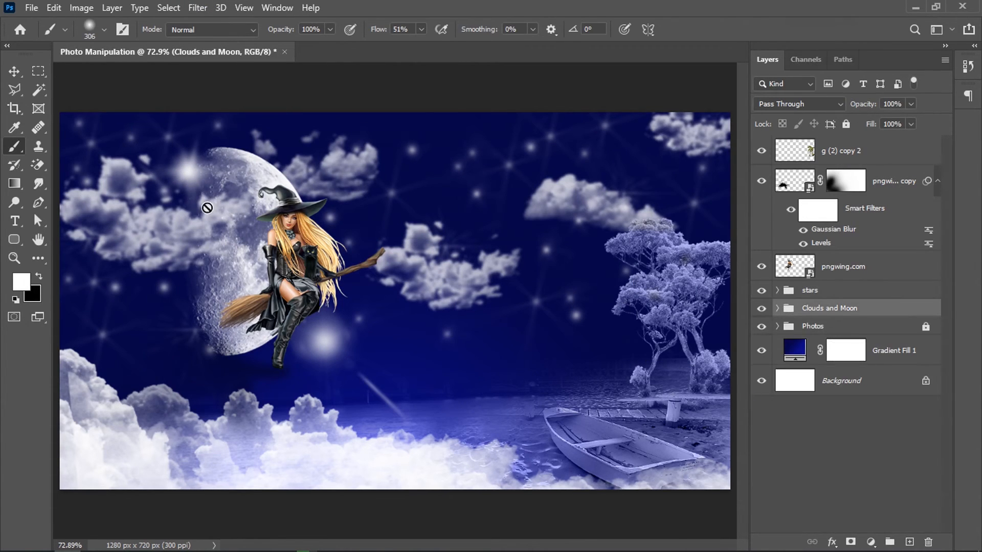
# Step: Group the witch layer with its shadow copy and name the group Magical girl
pyautogui.click(15, 72)
pyautogui.click(789, 155)
pyautogui.click(789, 181)
pyautogui.click(762, 181)
pyautogui.keyDown('shift'); pyautogui.click(789, 267); pyautogui.keyUp('shift')
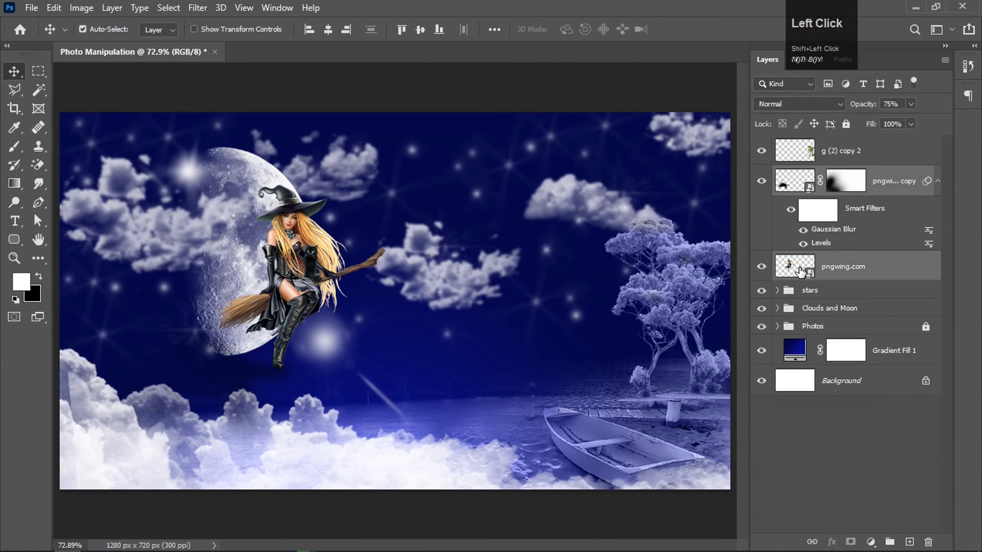
pyautogui.hotkey('ctrl', 'g')
pyautogui.doubleClick(821, 174)
pyautogui.click(761, 152)
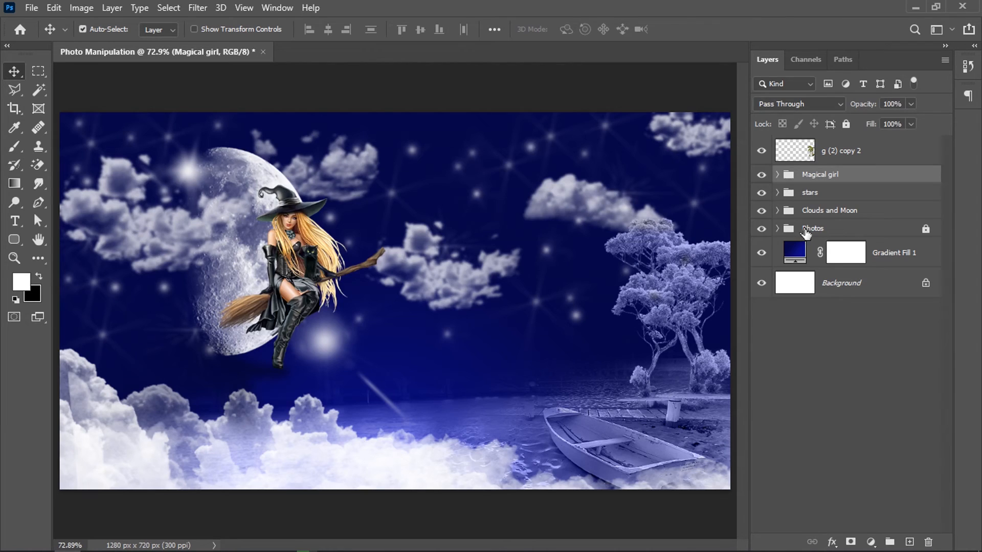
# Step: Hide the Magical girl group, add a new layer directly above the Moon layer, and choose white as the foreground colour
pyautogui.click(762, 174)
pyautogui.click(828, 210)
pyautogui.click(776, 210)
pyautogui.click(797, 228)
pyautogui.click(787, 266)
pyautogui.click(910, 542)
pyautogui.click(21, 282)
pyautogui.press('Return')
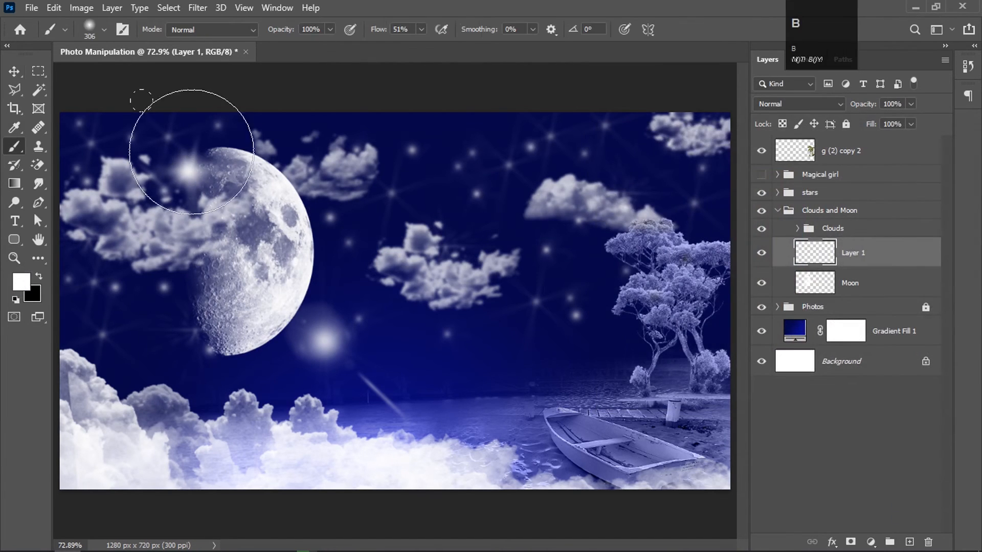
# Step: Paint a soft white brush glow over the moon on the new layer and set its blend mode to Luminosity
pyautogui.moveTo(223, 162)
pyautogui.mouseDown()
pyautogui.moveTo(304, 239)
pyautogui.moveTo(230, 329)
pyautogui.mouseUp()
pyautogui.click(797, 104)
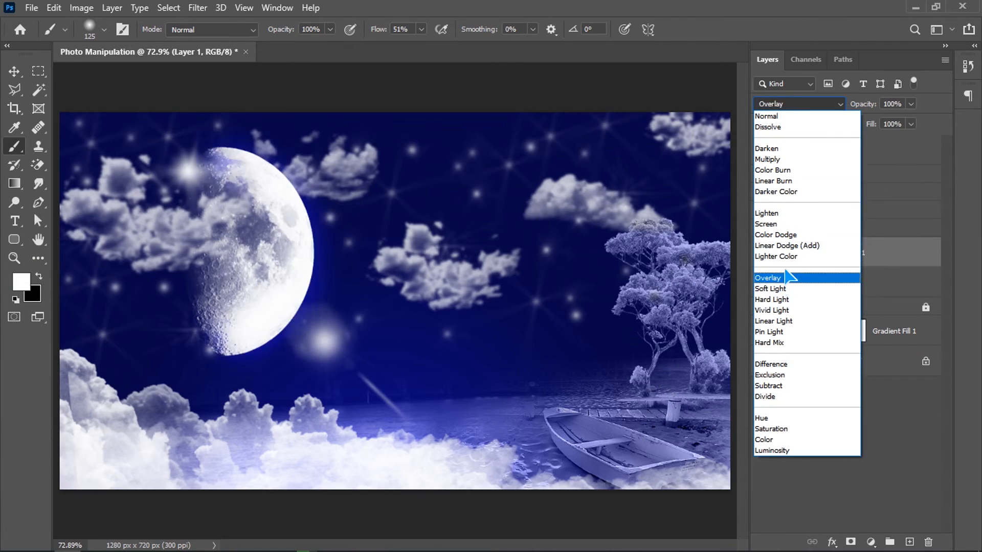
pyautogui.click(800, 452)
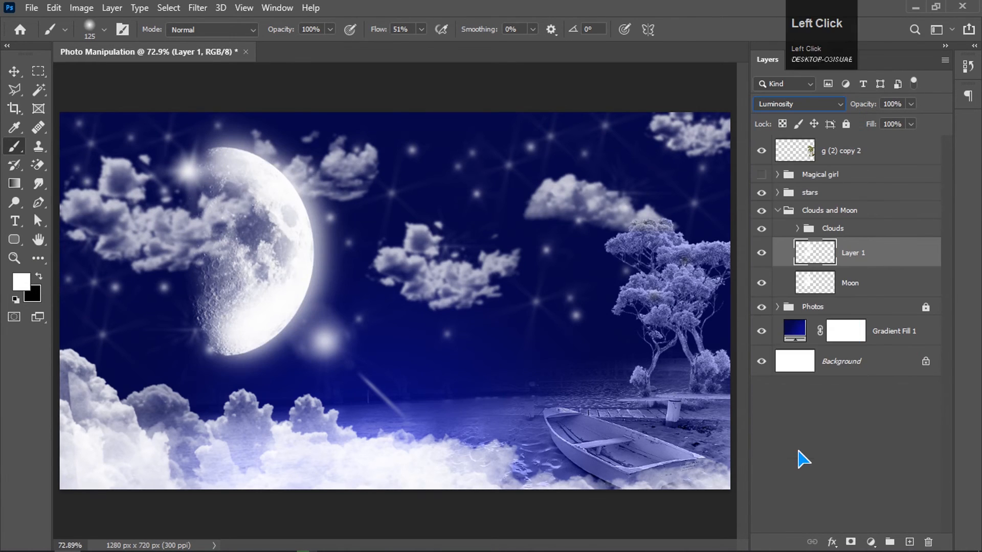
# Step: Show the Magical girl group again and collapse the Clouds and Moon group
pyautogui.click(762, 175)
pyautogui.click(777, 211)
pyautogui.click(777, 210)
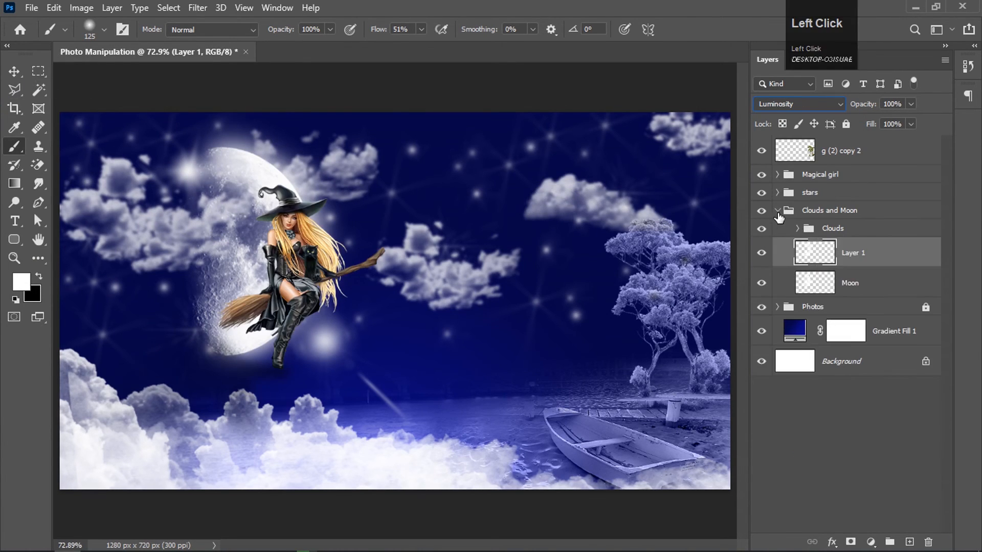
pyautogui.click(777, 211)
# Step: Move the Magical girl group slightly down and to the right in front of the moon, and deselect all layers
pyautogui.click(824, 176)
pyautogui.press('Return')
pyautogui.hotkey('ctrl', 't')
pyautogui.moveTo(316, 280); pyautogui.dragTo(325, 286)
pyautogui.press('Return')
pyautogui.click(14, 71)
pyautogui.click(251, 82)
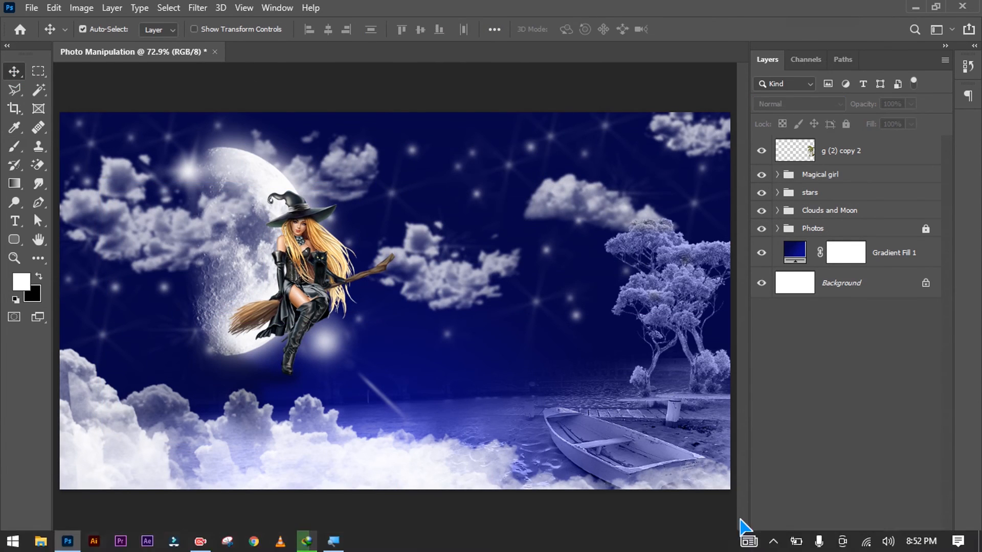
# Step: Add a bright pink Solid Color fill layer above all other layers and set its blend mode to Color
pyautogui.click(790, 160)
pyautogui.click(870, 542)
pyautogui.click(899, 292)
pyautogui.click(803, 183)
pyautogui.click(783, 168)
pyautogui.click(798, 195)
pyautogui.click(927, 162)
pyautogui.click(798, 104)
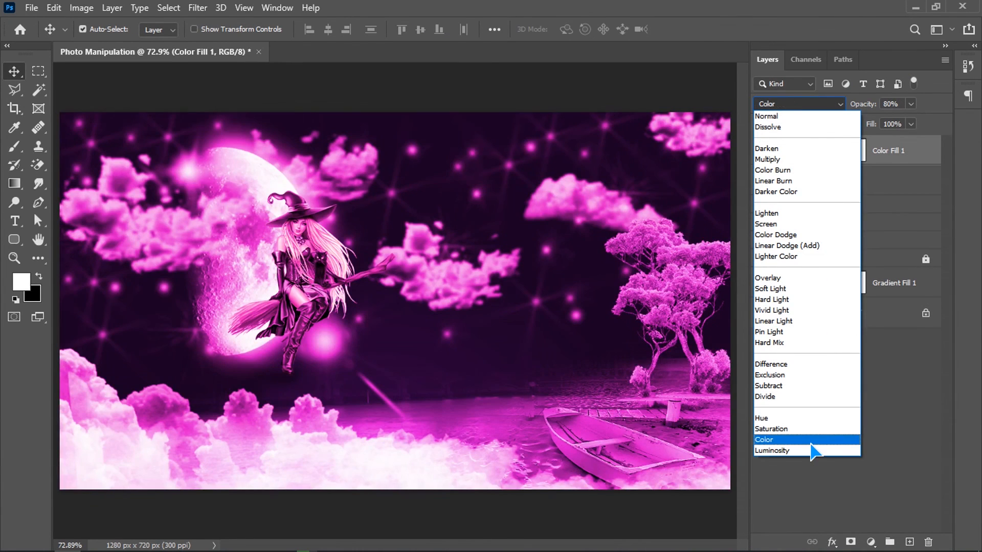
pyautogui.click(813, 440)
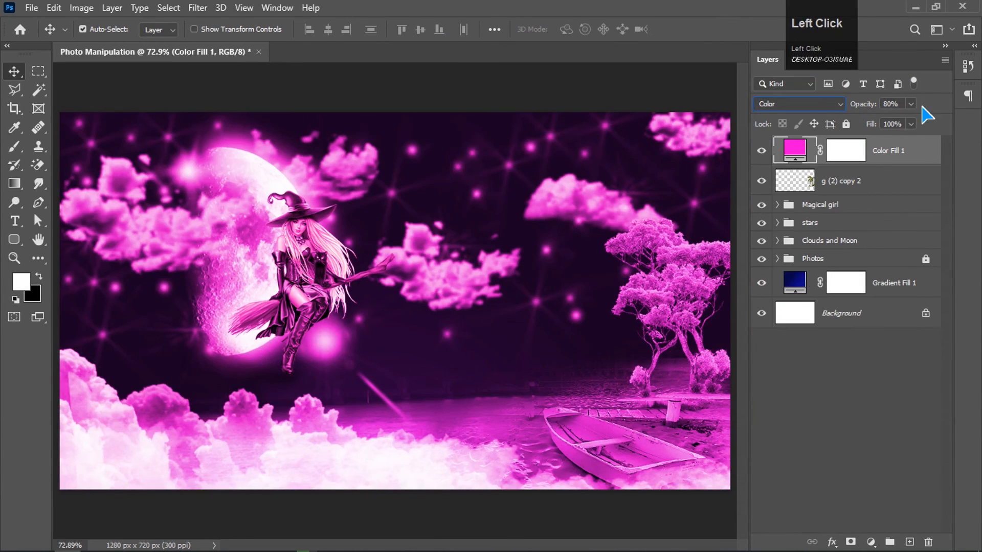
# Step: Move the pink fill layer below the Magical girl group and the g (2) copy 2 layer between Photos and Gradient Fill 1
pyautogui.moveTo(869, 151); pyautogui.dragTo(796, 225)
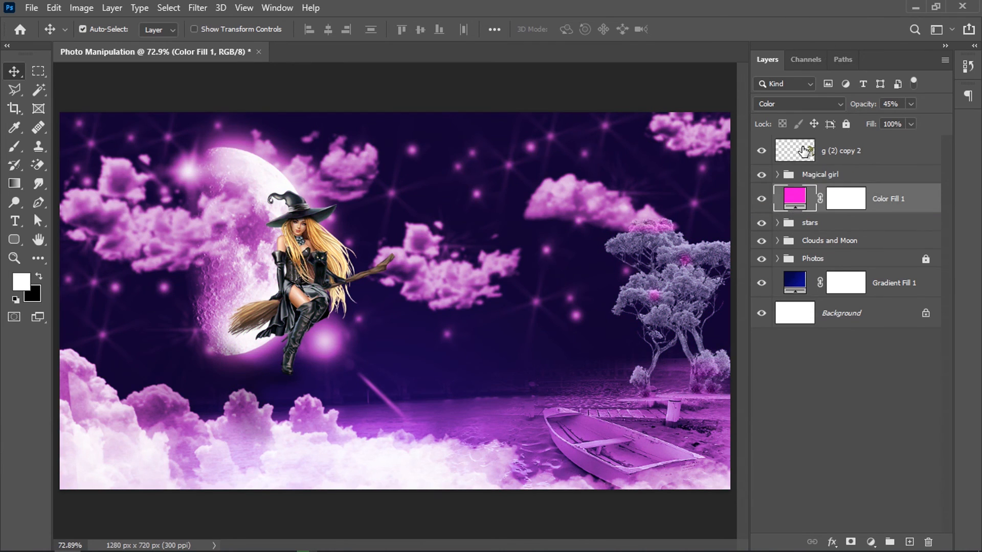
pyautogui.moveTo(804, 151); pyautogui.dragTo(797, 271)
pyautogui.moveTo(794, 166)
pyautogui.mouseDown()
pyautogui.moveTo(794, 224)
pyautogui.moveTo(795, 155)
pyautogui.mouseUp()
# Step: Lower the Color Fill 1 layer's opacity to 23% and change its fill colour to a vivid purple
pyautogui.click(911, 104)
pyautogui.moveTo(906, 121); pyautogui.dragTo(888, 121)
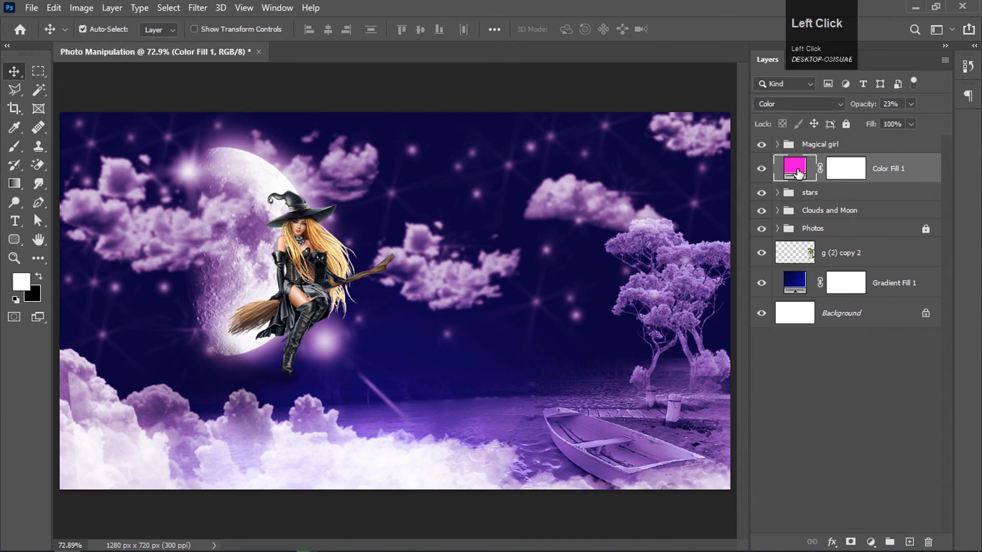
pyautogui.doubleClick(794, 167)
pyautogui.moveTo(789, 200); pyautogui.dragTo(788, 213)
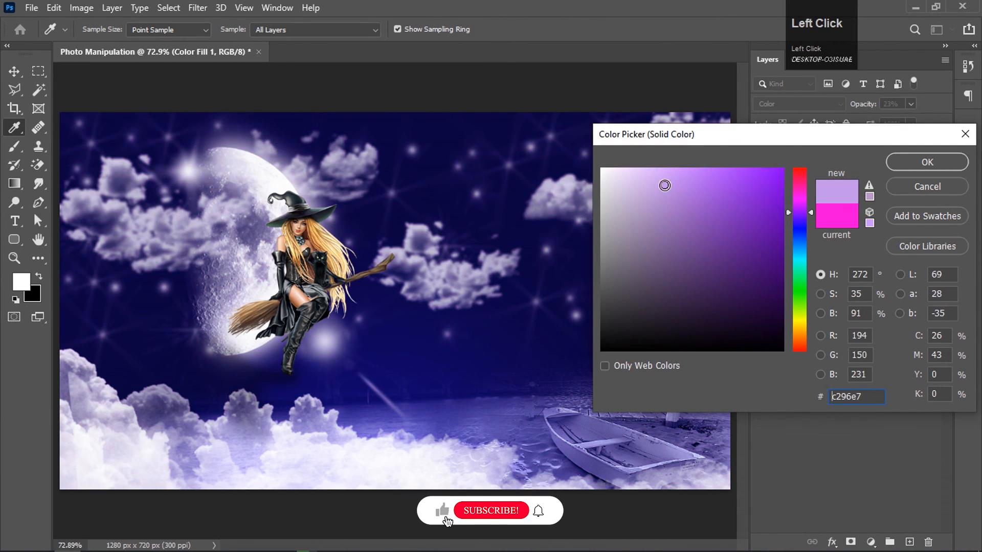
pyautogui.press('Return')
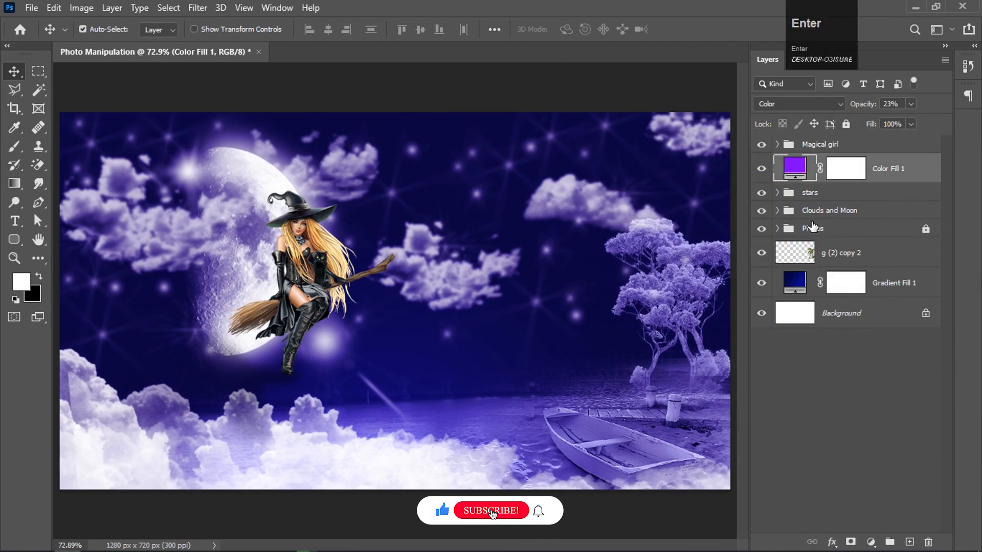